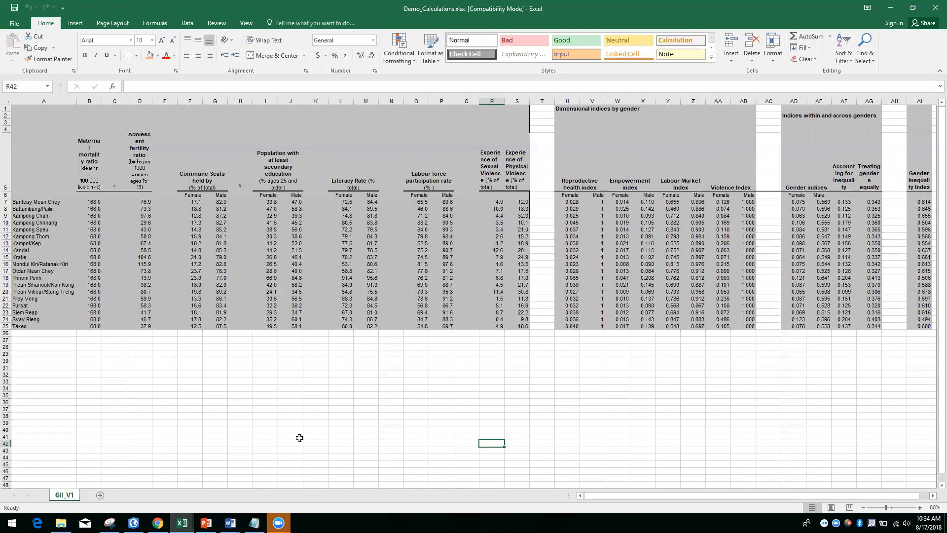
Examine the provincial input indicators and the formulas behind the Reproductive health index and the female gender index on GII_V1
click(393, 340)
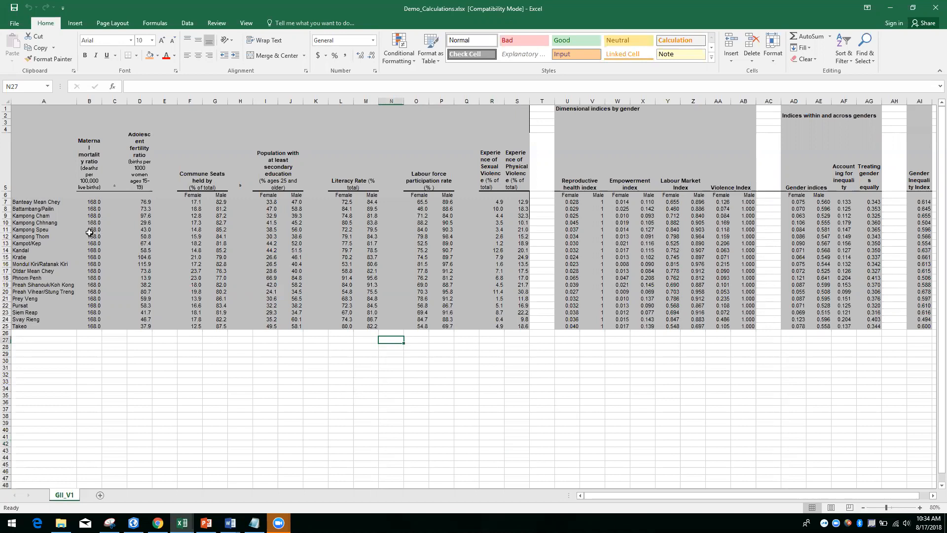
click(96, 218)
click(141, 208)
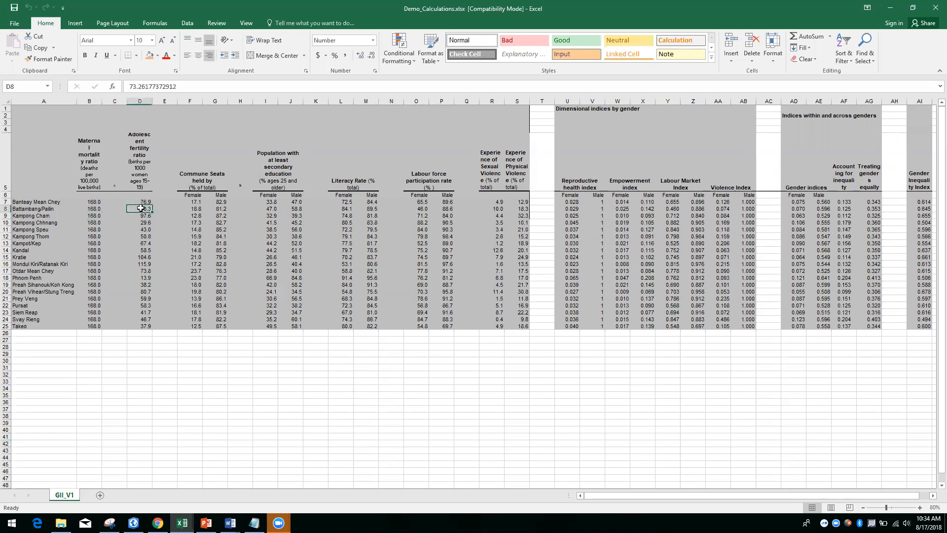
click(216, 208)
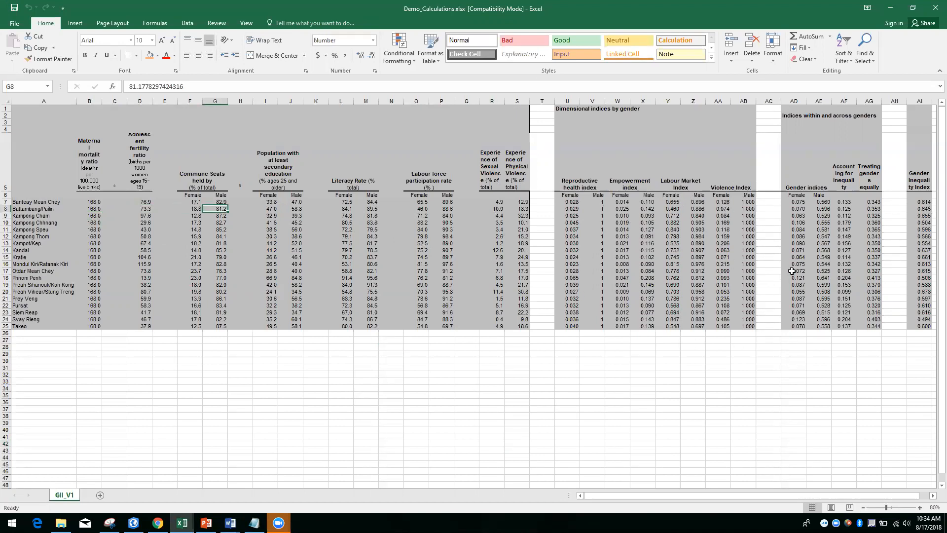
click(580, 204)
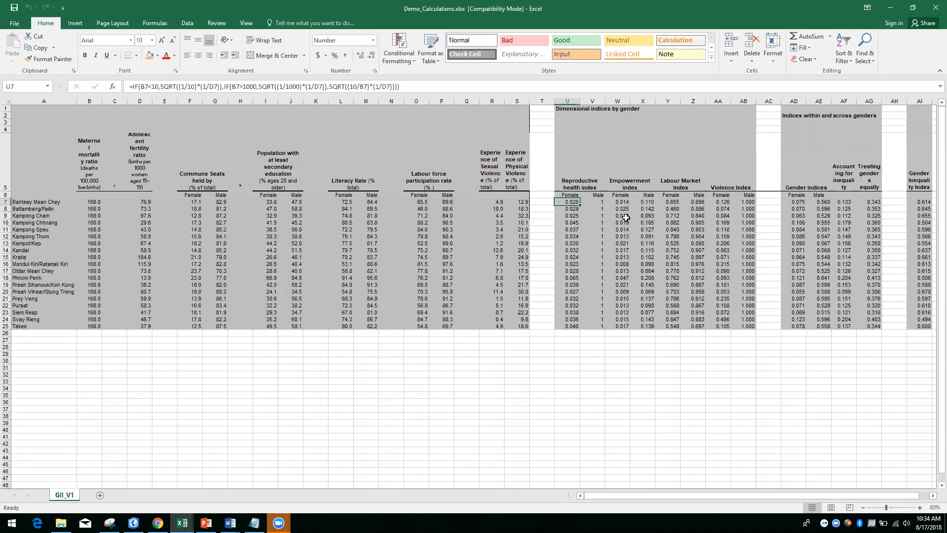
click(791, 203)
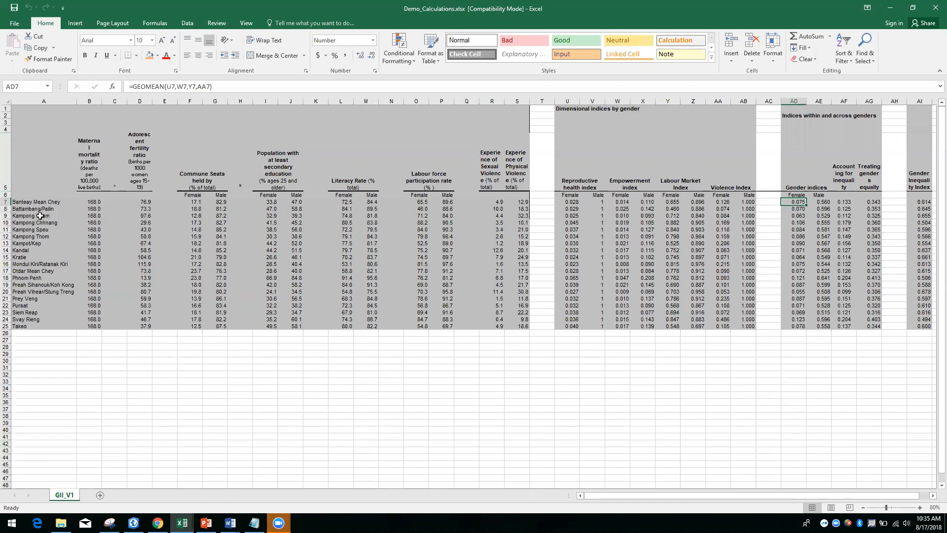
Add a new worksheet to the workbook and name it GIS_Layers
click(100, 496)
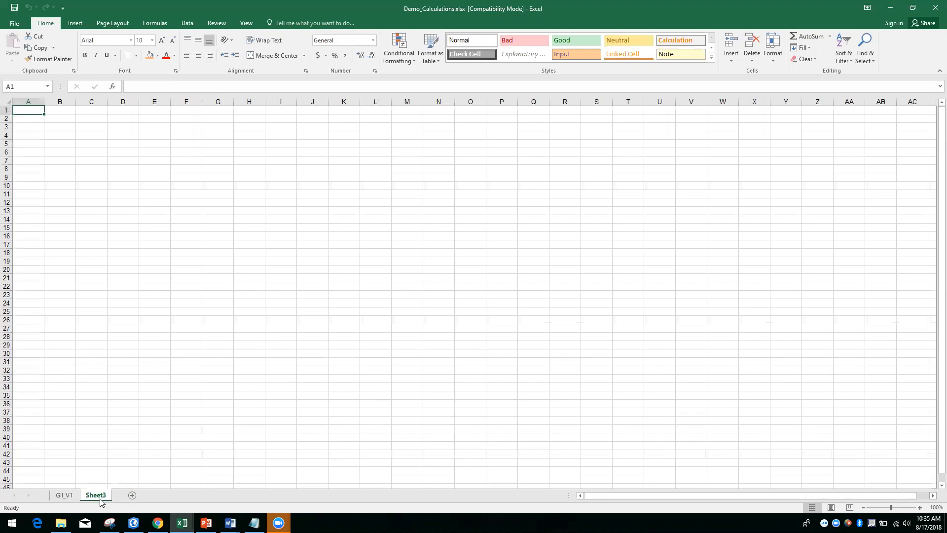
double_click(97, 496)
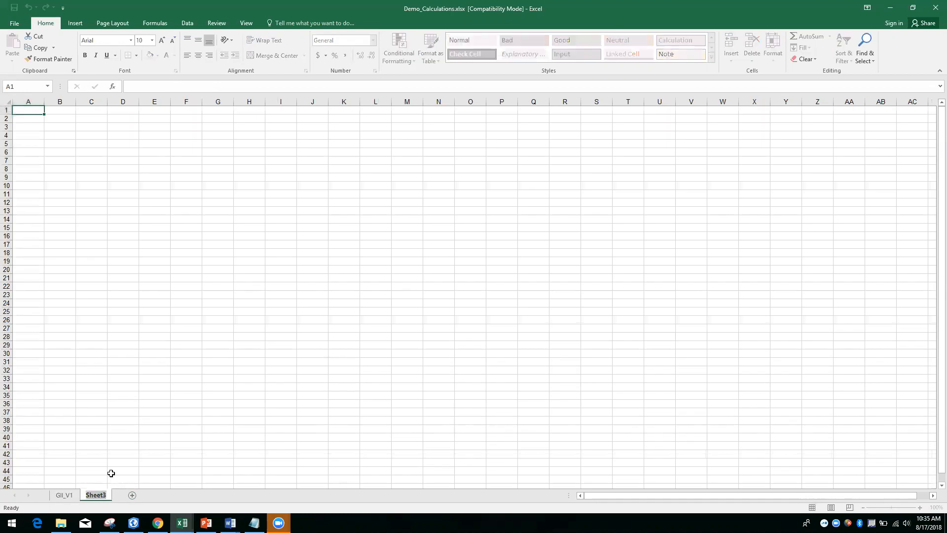
text(GIS_Layers)
click(111, 473)
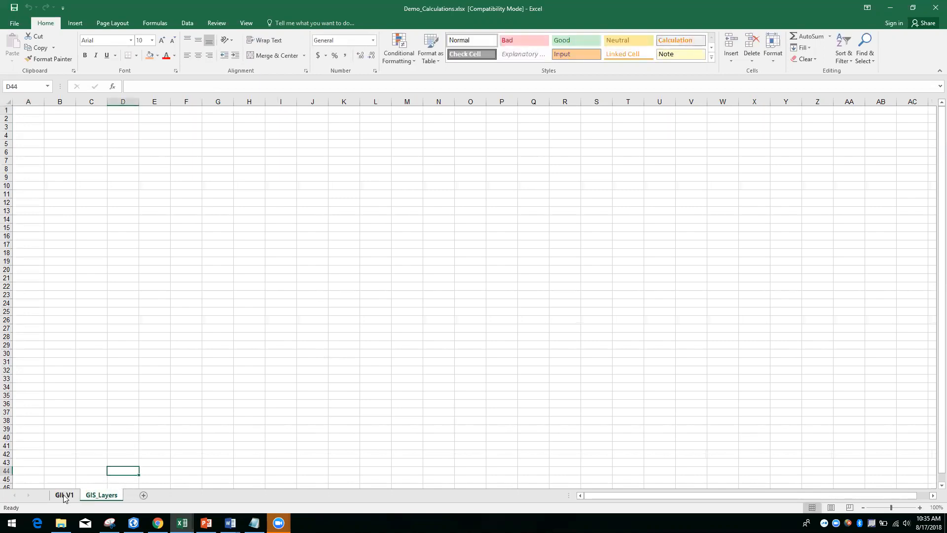
Copy the province names in A7:A25 of GII_V1 and paste them as values into GIS_Layers starting at cell A2
click(64, 495)
click(39, 202)
drag(40, 206, 27, 326)
right_click(32, 247)
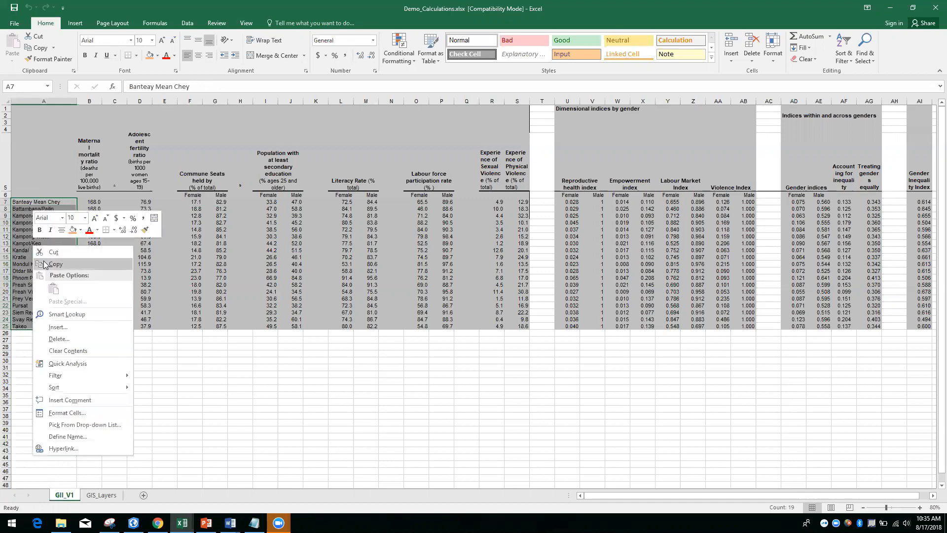
click(47, 264)
click(103, 495)
click(30, 118)
right_click(31, 119)
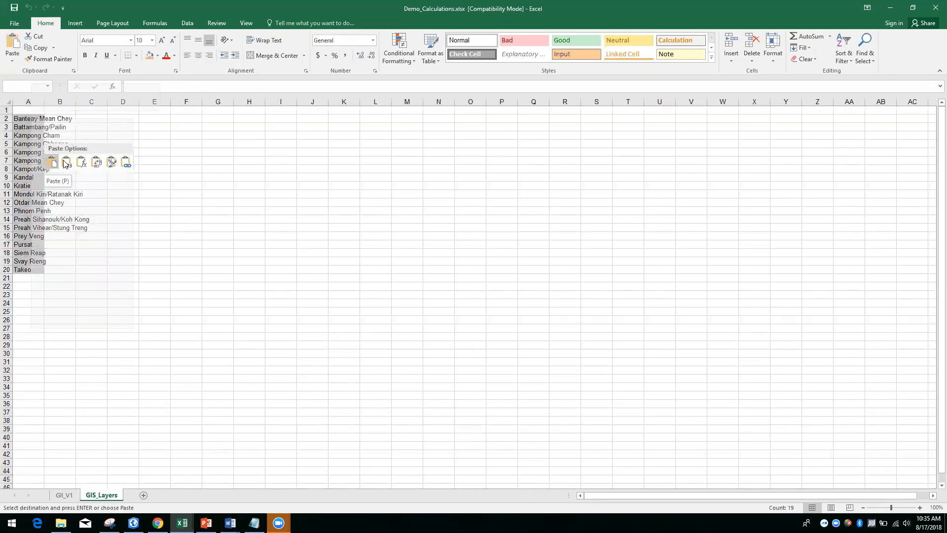
click(66, 162)
Enter the headers Region in A1 and GII_Score in B1, and fit column A's width to its contents
click(33, 110)
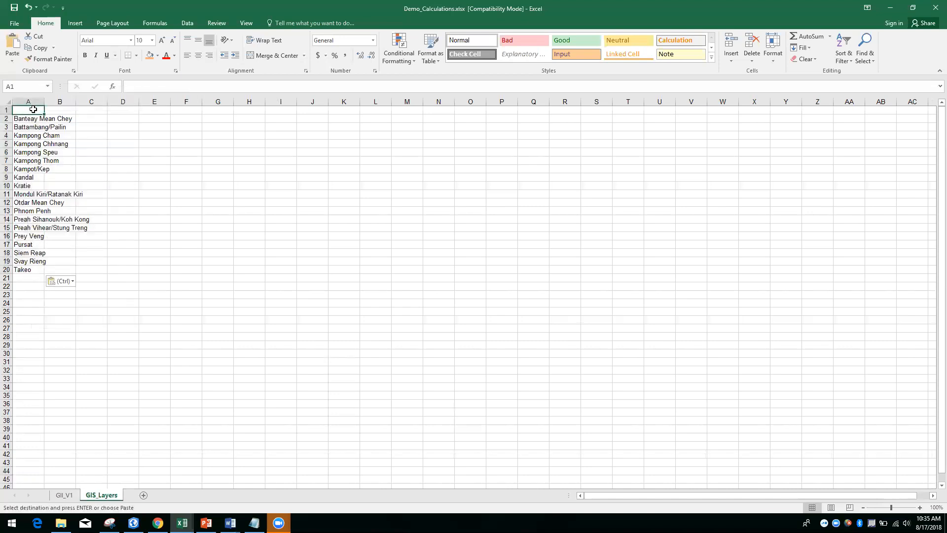
text(Region)
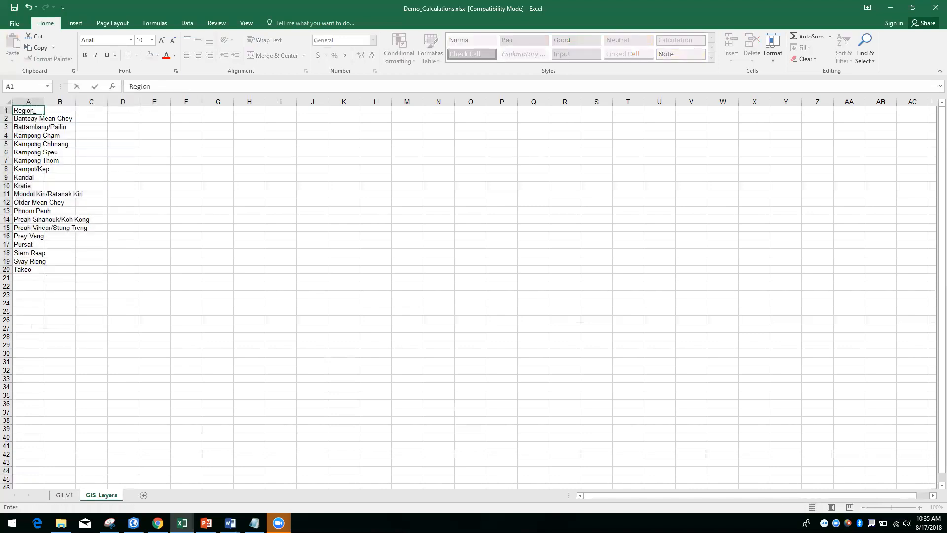
key(Tab)
text(GI)
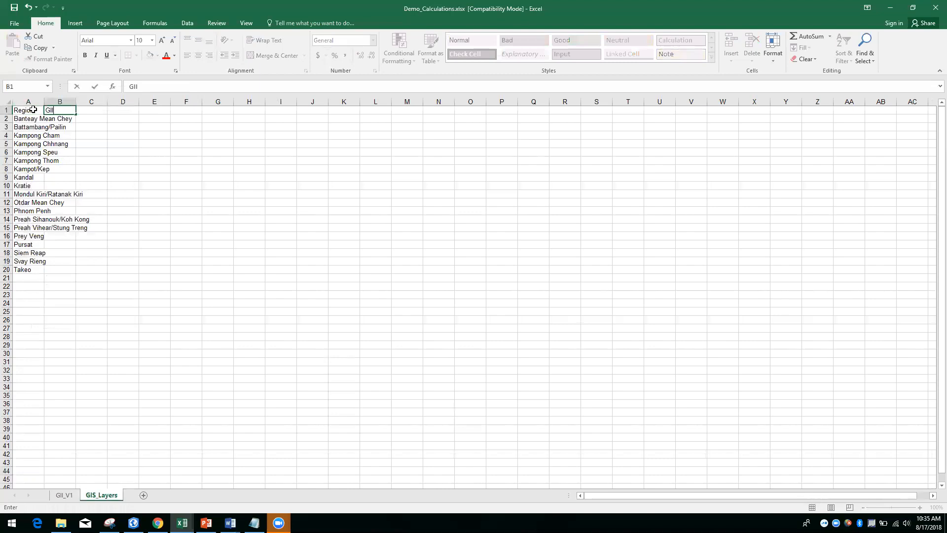
text(I_Score)
click(79, 152)
double_click(42, 100)
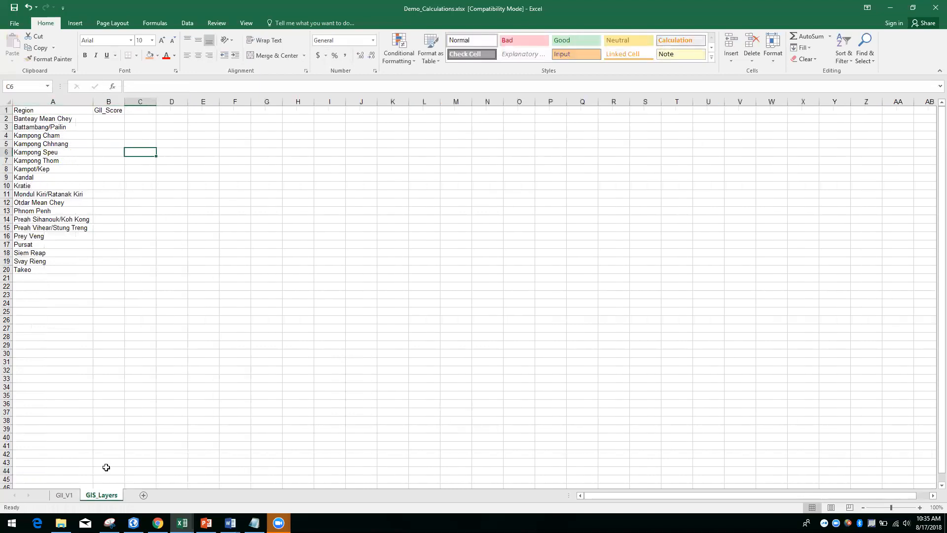
Copy the Gender Inequality Index results in AI7:AI25 of GII_V1 and paste them as values into GIS_Layers from cell B2
click(64, 494)
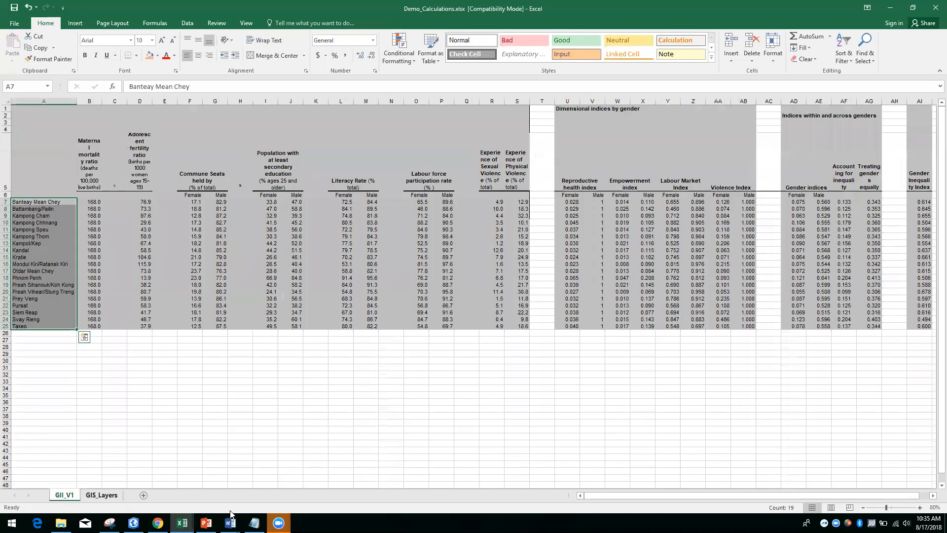
click(923, 202)
drag(922, 201, 931, 327)
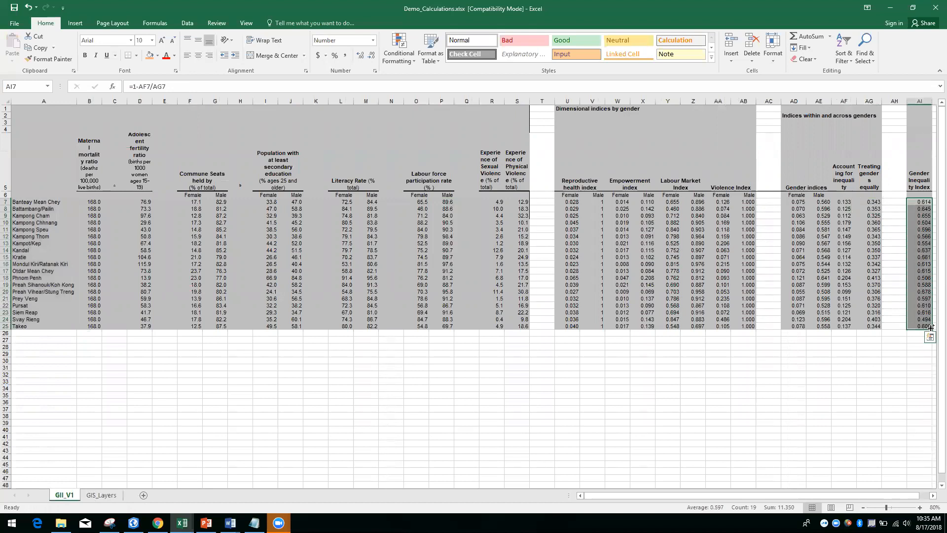
key(ctrl+c)
click(113, 496)
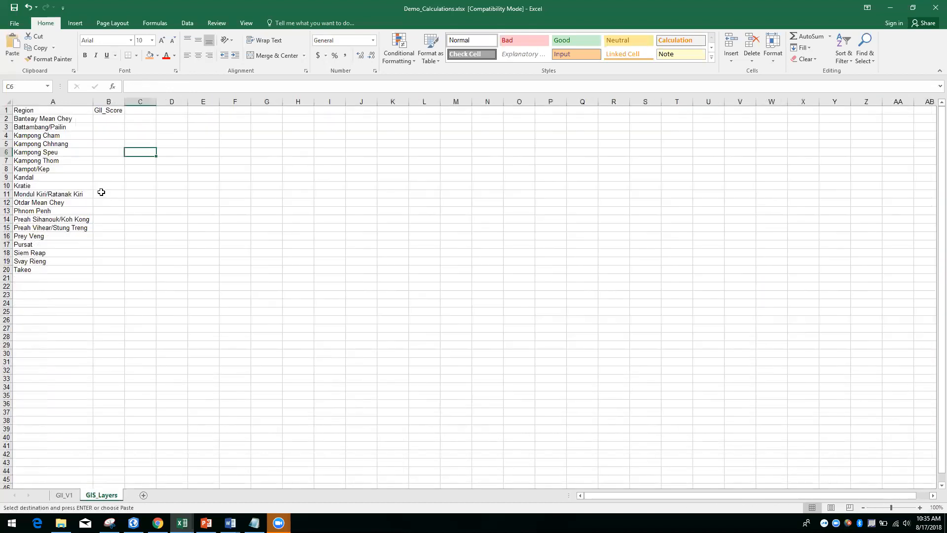
click(118, 120)
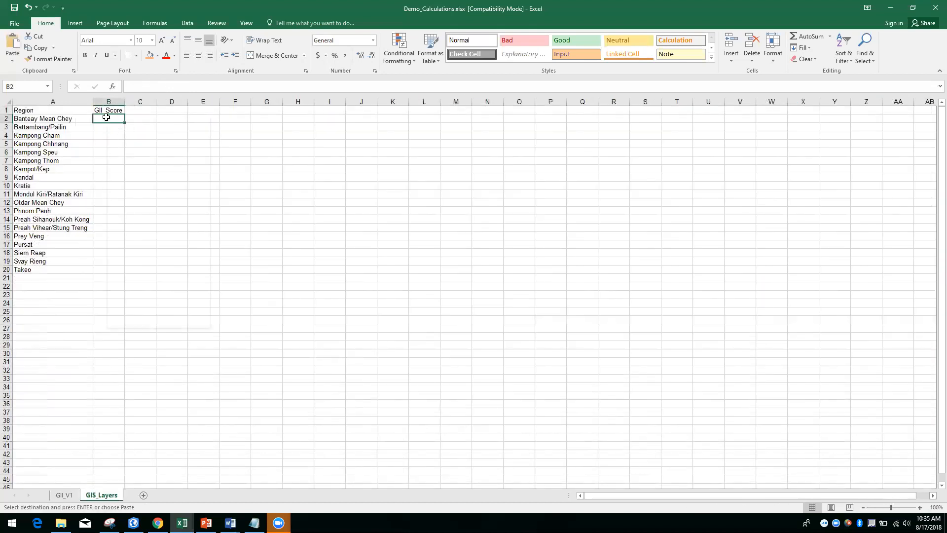
right_click(108, 118)
click(143, 160)
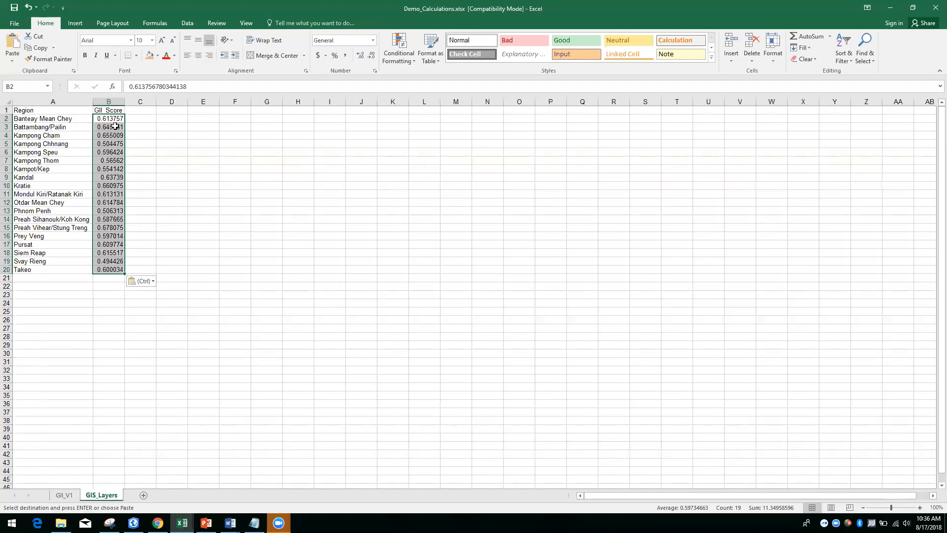
click(212, 176)
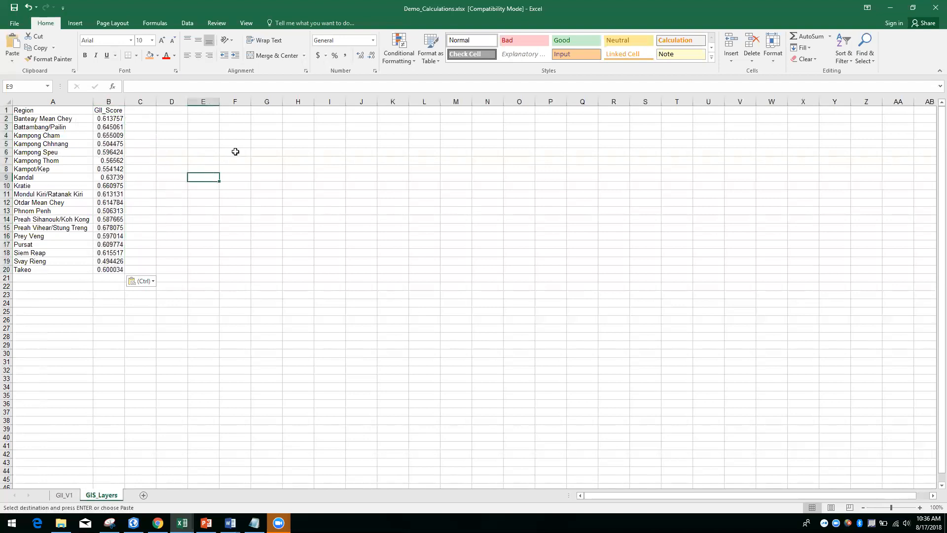
Save the Demo_Calculations workbook and switch to the Demo project in ArcGIS Pro
click(15, 8)
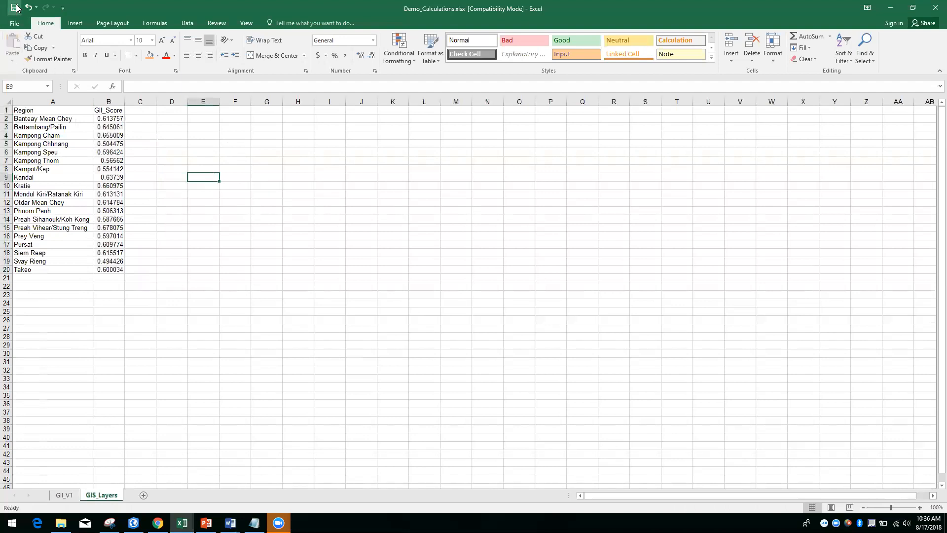
click(891, 10)
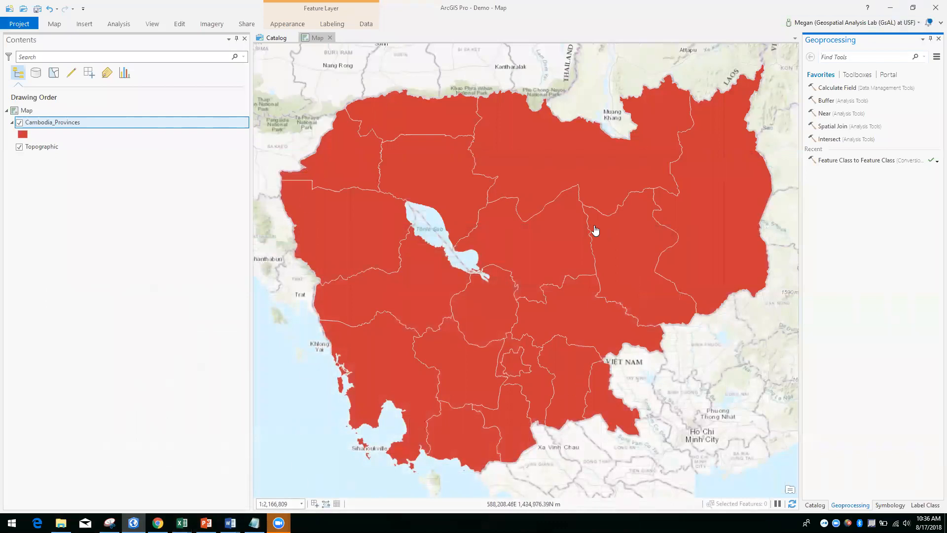
click(90, 23)
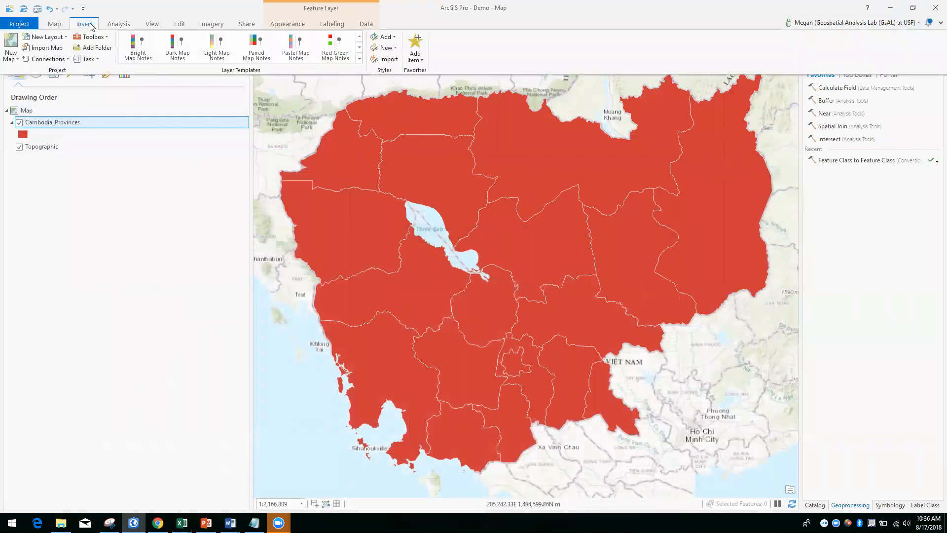
click(81, 353)
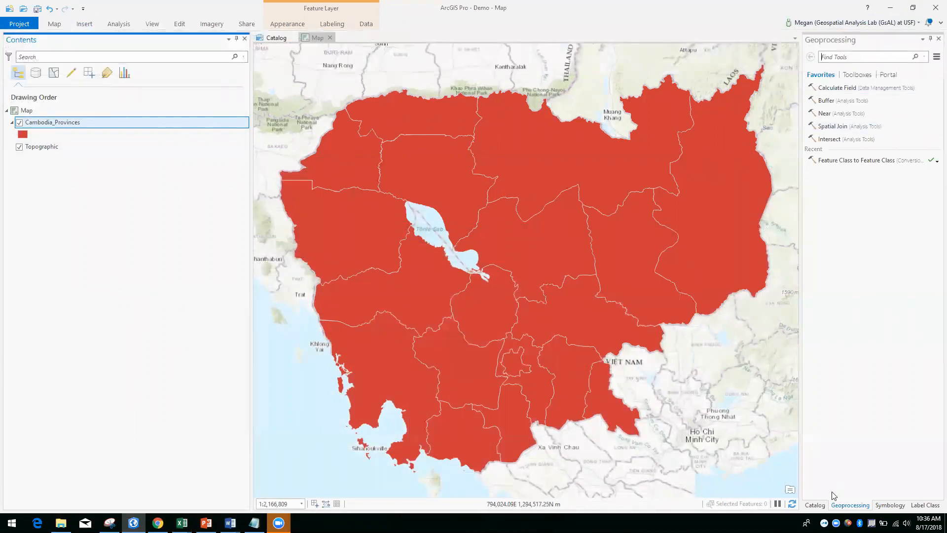
Add Cambodia_Provinces from Demo.gdb to the map as a second layer and remove that duplicate
click(816, 505)
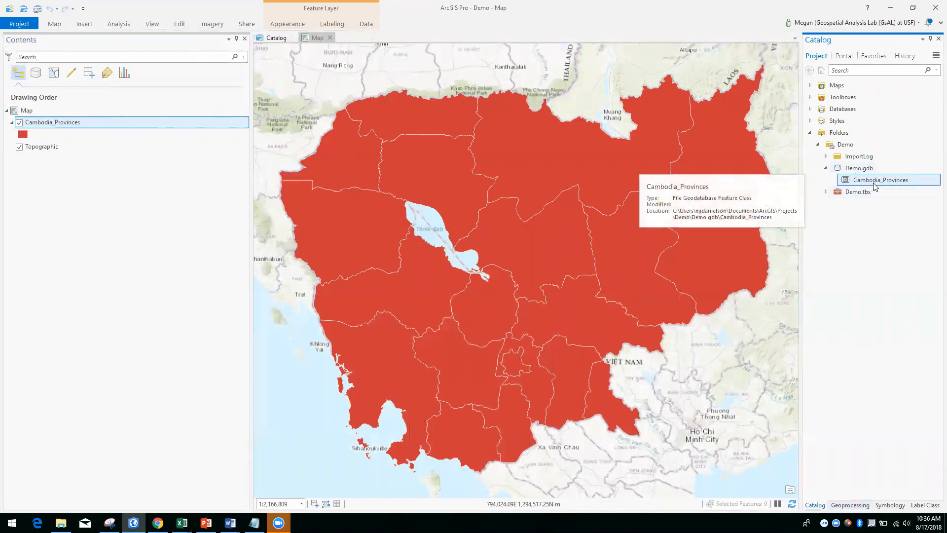
drag(875, 185, 69, 113)
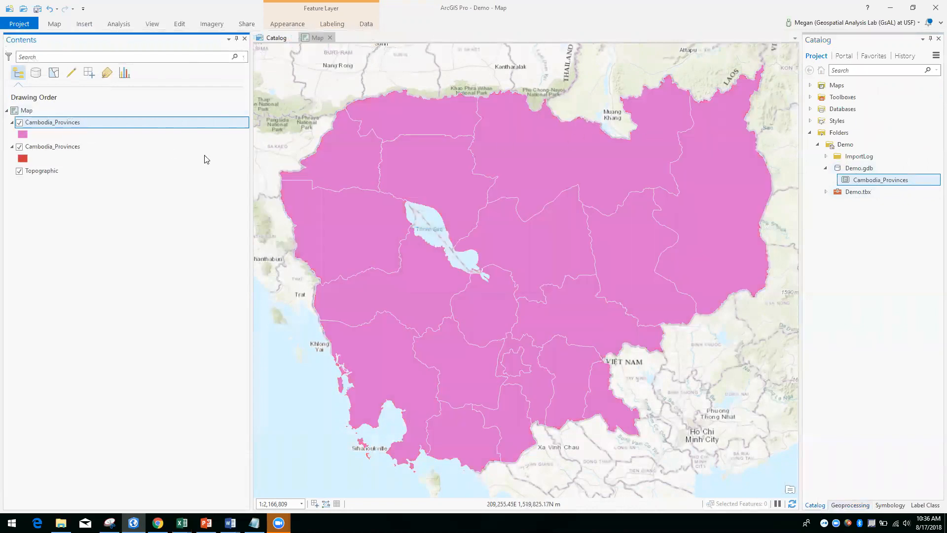
right_click(117, 125)
click(134, 141)
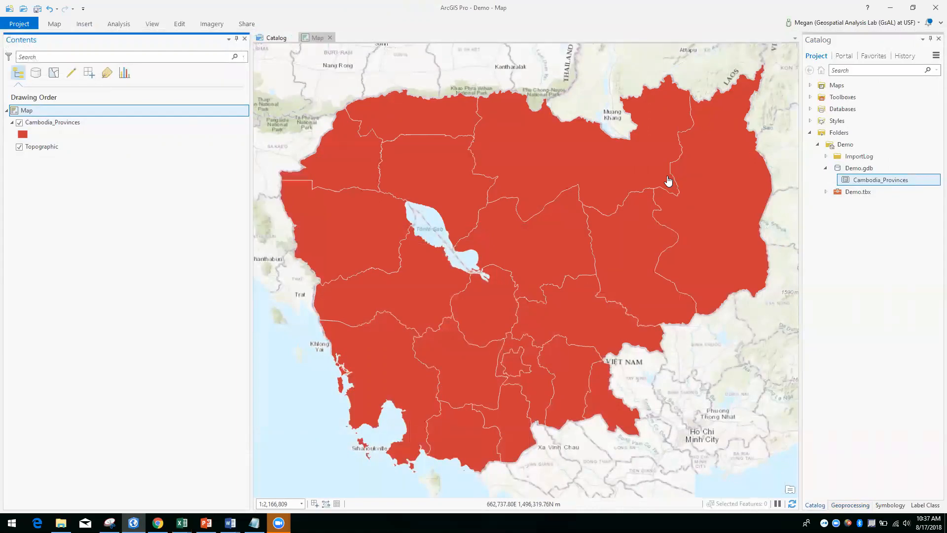
Inspect the pop-up of the Preah Vihear/Stung Treng province and open the Cambodia_Provinces attribute table
click(541, 178)
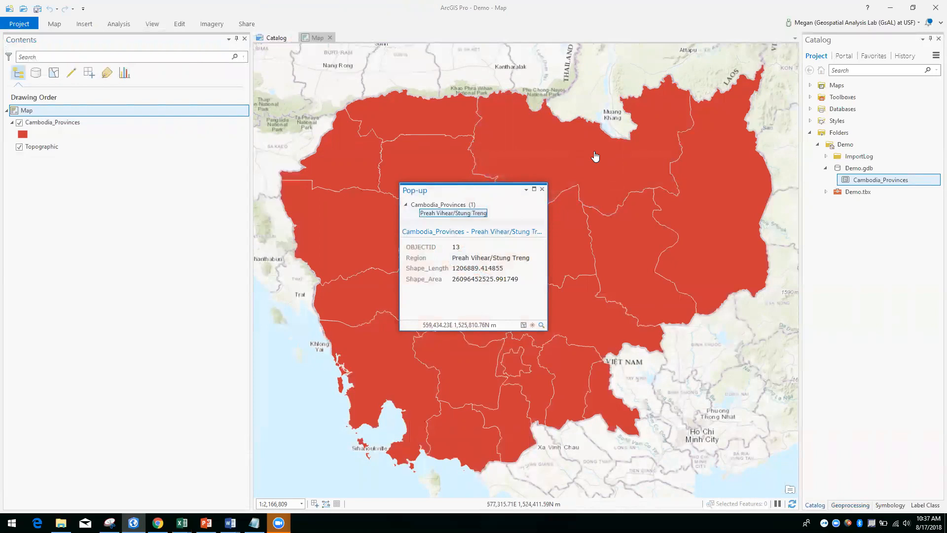
click(542, 190)
right_click(36, 125)
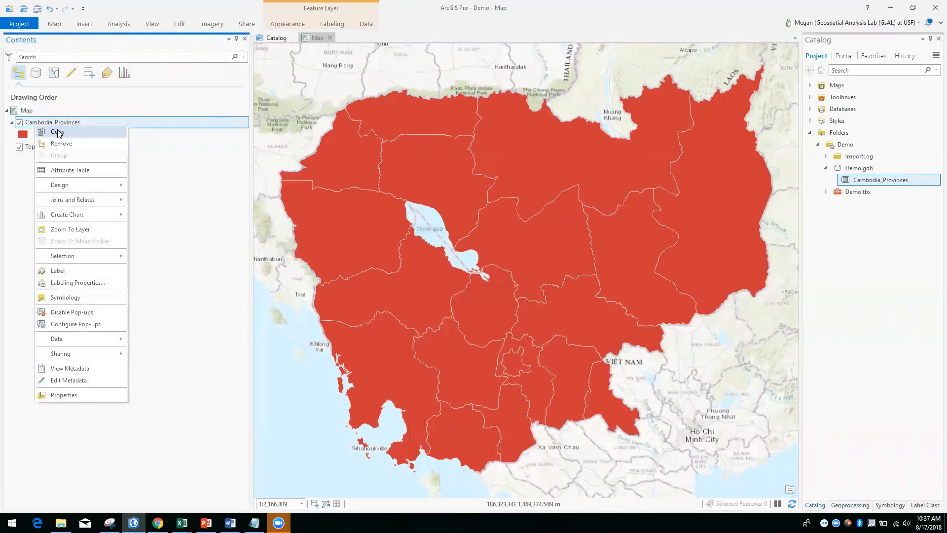
click(70, 170)
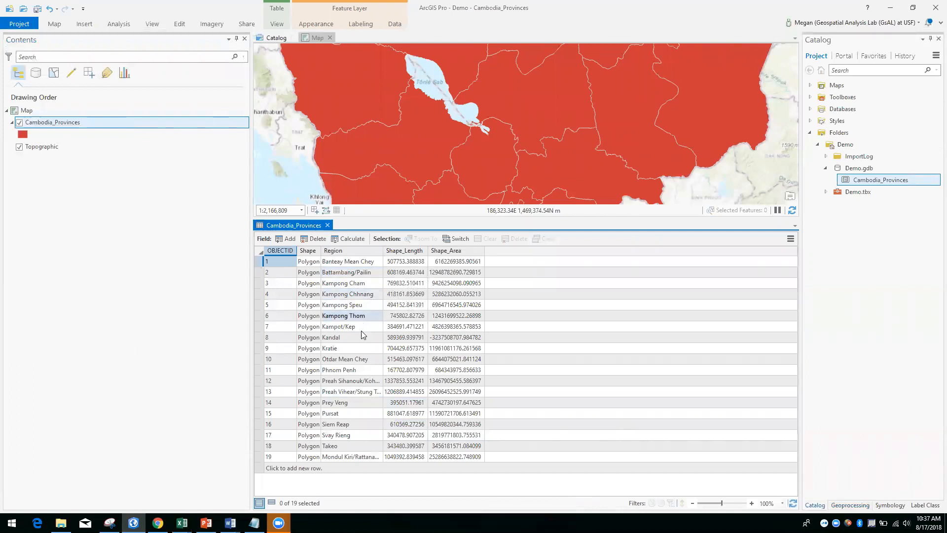
Compare the Region names on the GIS_Layers sheet in Excel with the ArcGIS Pro province attribute table, and close the table
click(181, 523)
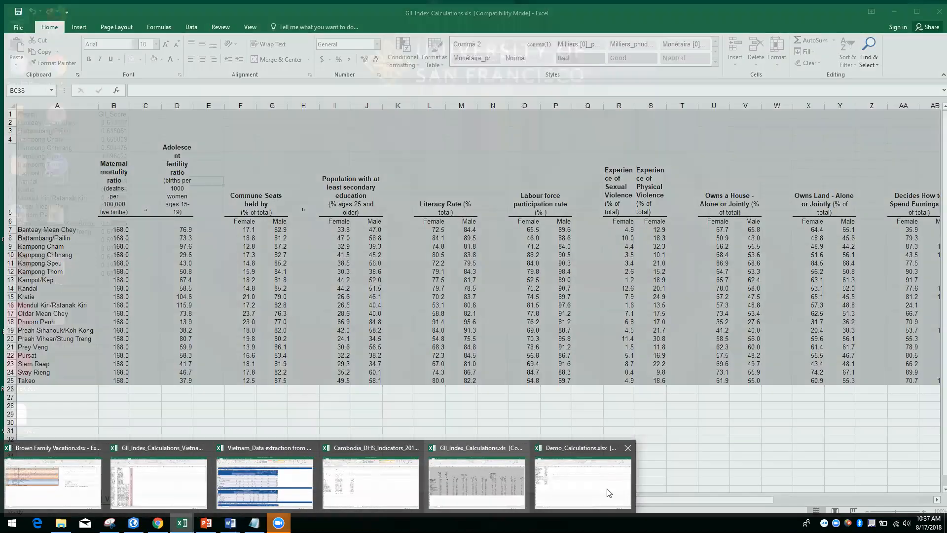
click(592, 486)
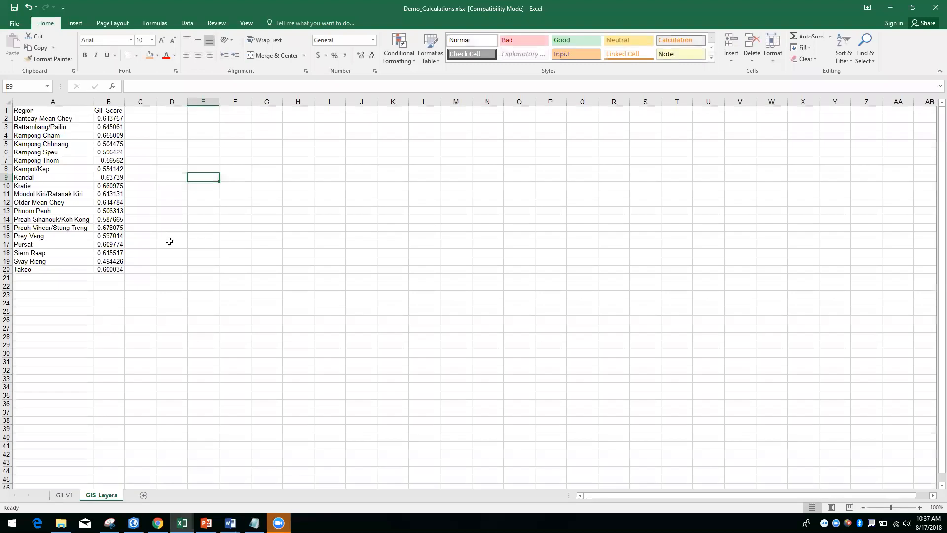
click(74, 122)
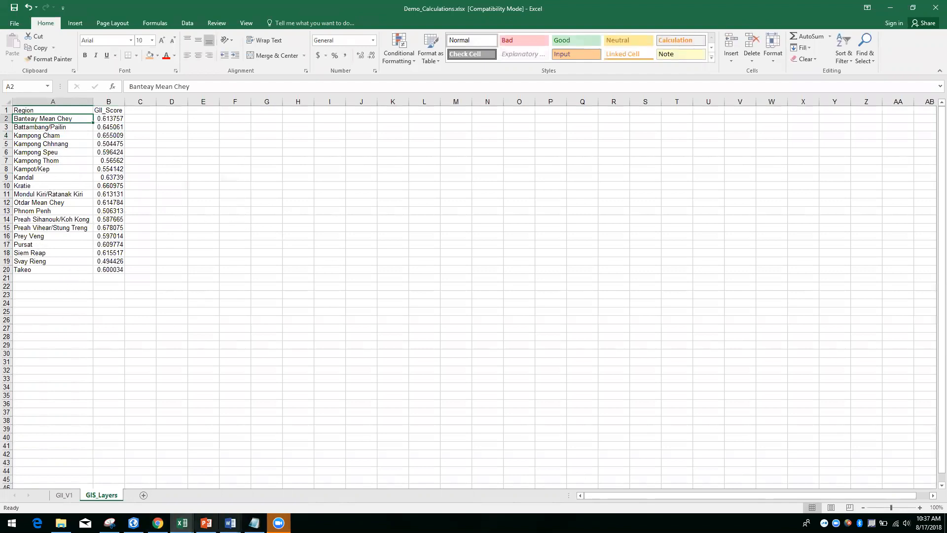
click(134, 523)
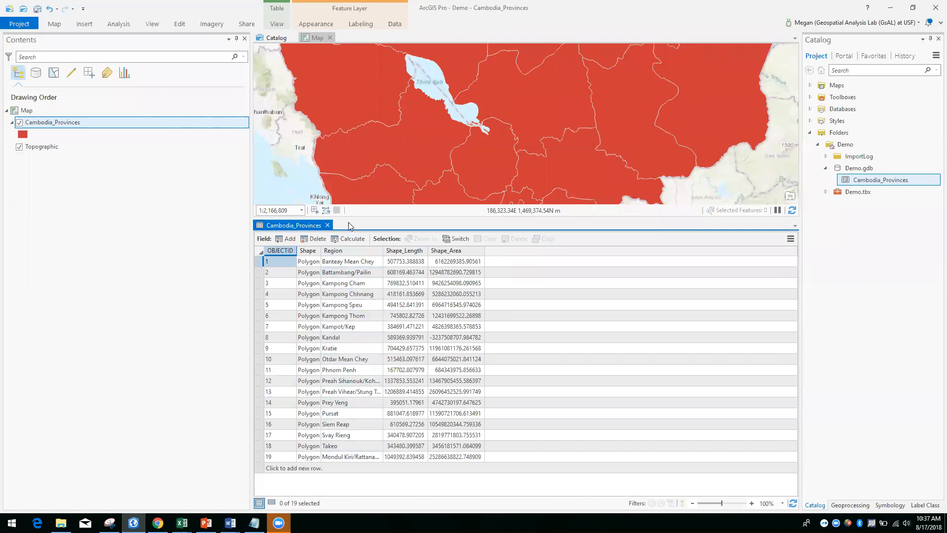
click(328, 225)
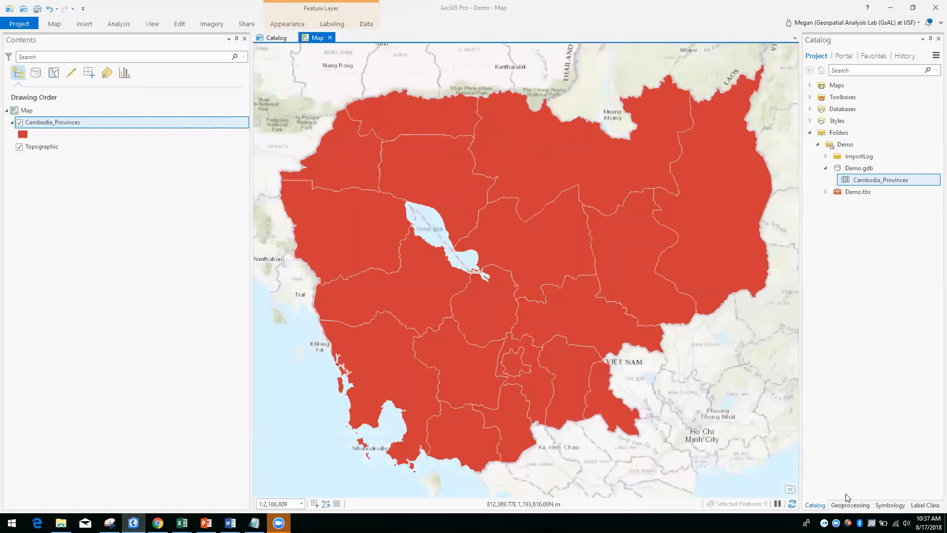
Find the Excel To Table geoprocessing tool and load C:\Cambodia\Demo_Calculations.xlsx as its input Excel file
click(847, 507)
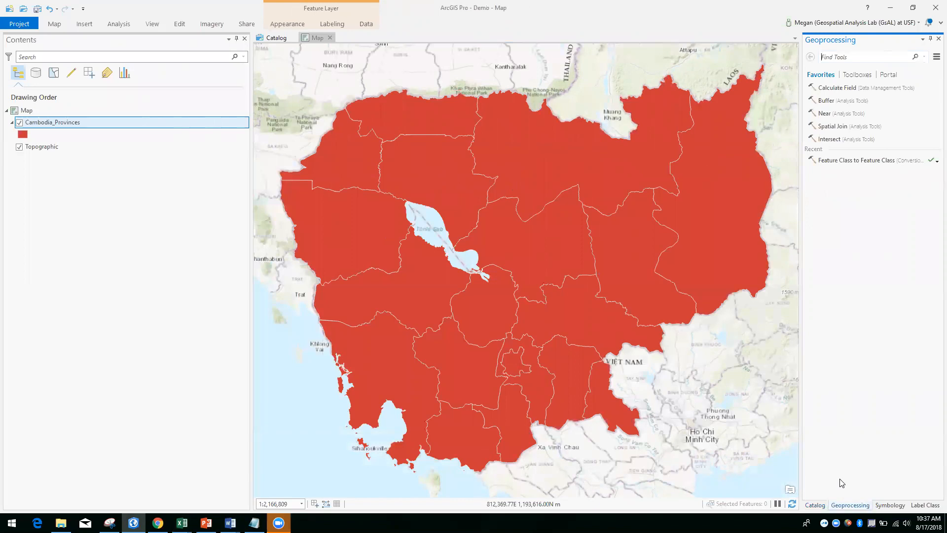
text(excel to table)
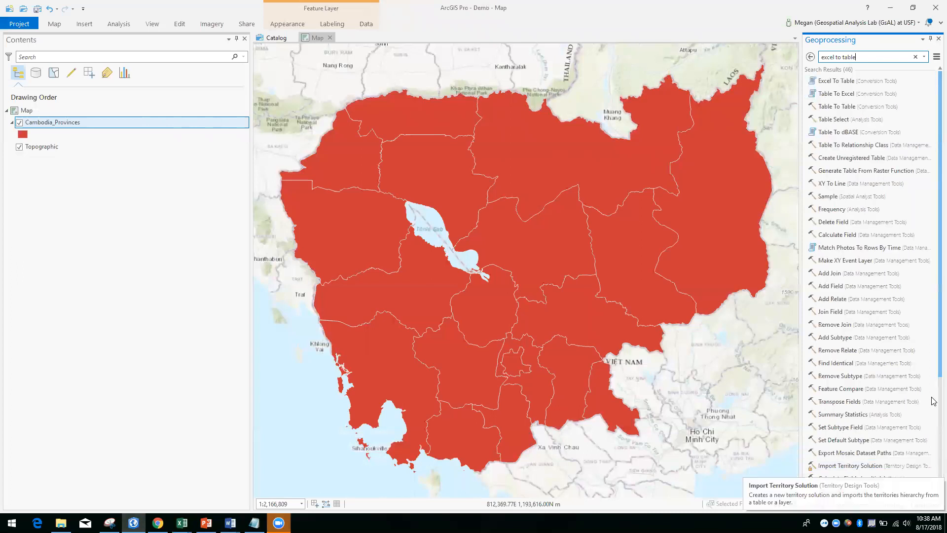
click(831, 84)
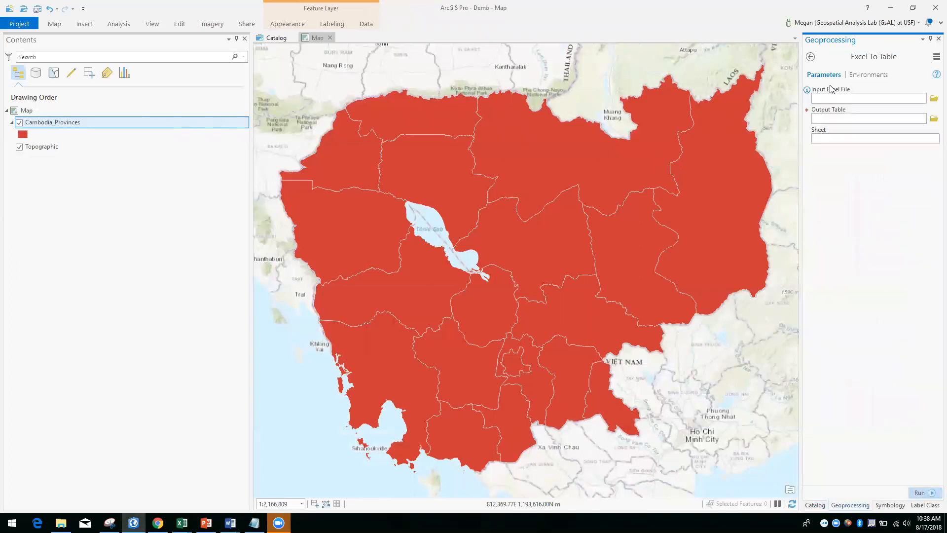
click(934, 99)
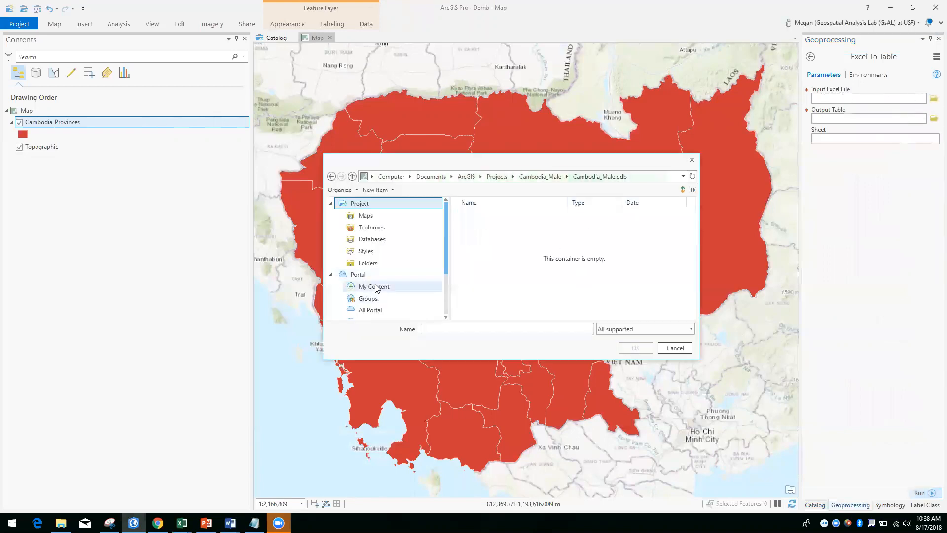
drag(445, 269, 445, 290)
click(383, 313)
double_click(479, 214)
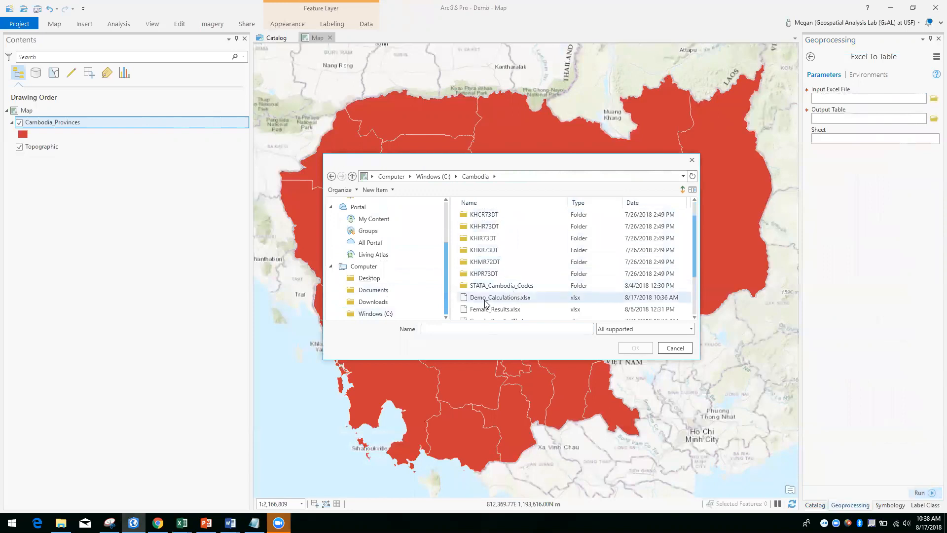
click(520, 299)
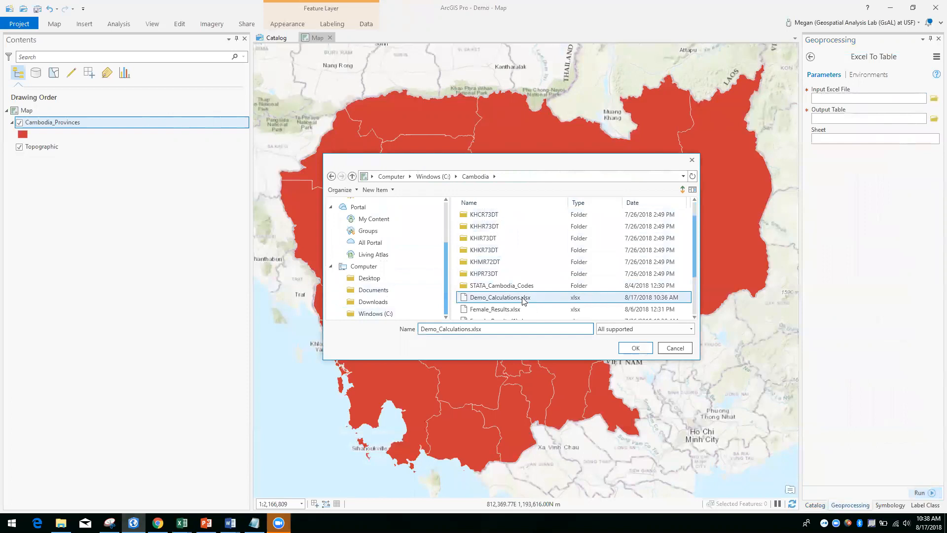
click(633, 349)
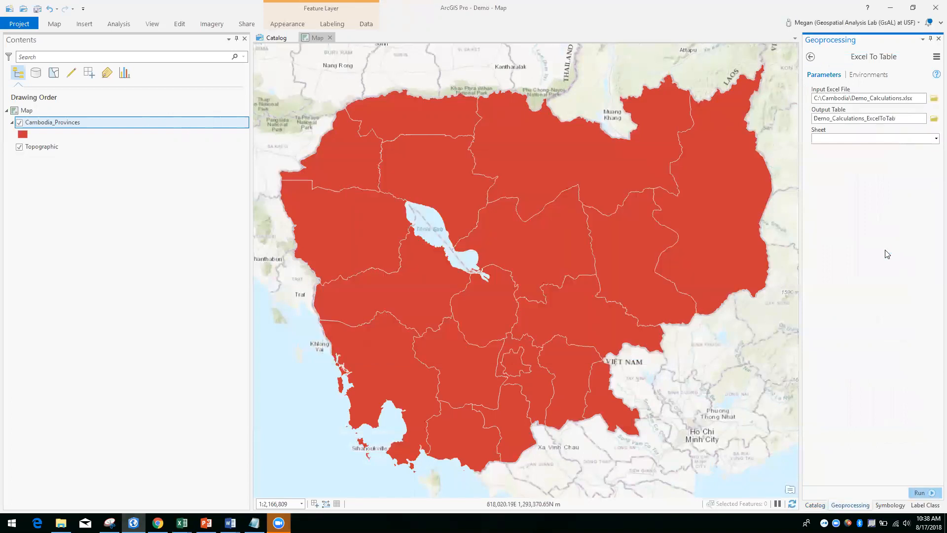
Rename the Excel To Table output in Demo.gdb as GII_Calculations
click(908, 120)
key(BackSpace)
key(BackSpace)
key(BackSpace)
key(BackSpace)
key(BackSpace)
key(BackSpace)
key(BackSpace)
key(BackSpace)
key(BackSpace)
key(BackSpace)
key(BackSpace)
key(BackSpace)
key(BackSpace)
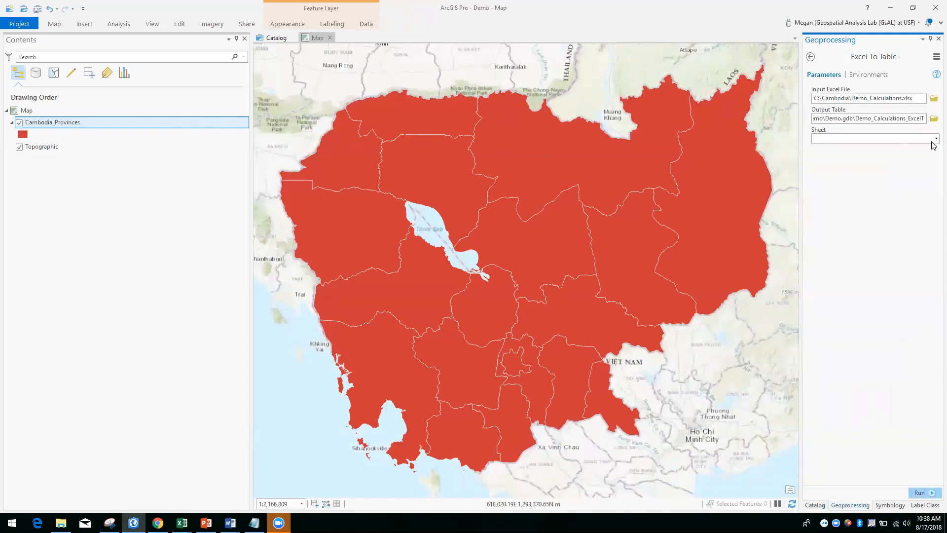
key(BackSpace)
key(BackSpace)
key(BackSpace)
key(BackSpace)
key(BackSpace)
key(BackSpace)
key(BackSpace)
key(BackSpace)
key(BackSpace)
key(BackSpace)
key(BackSpace)
key(BackSpace)
key(BackSpace)
key(BackSpace)
key(BackSpace)
text(GII_Calculations)
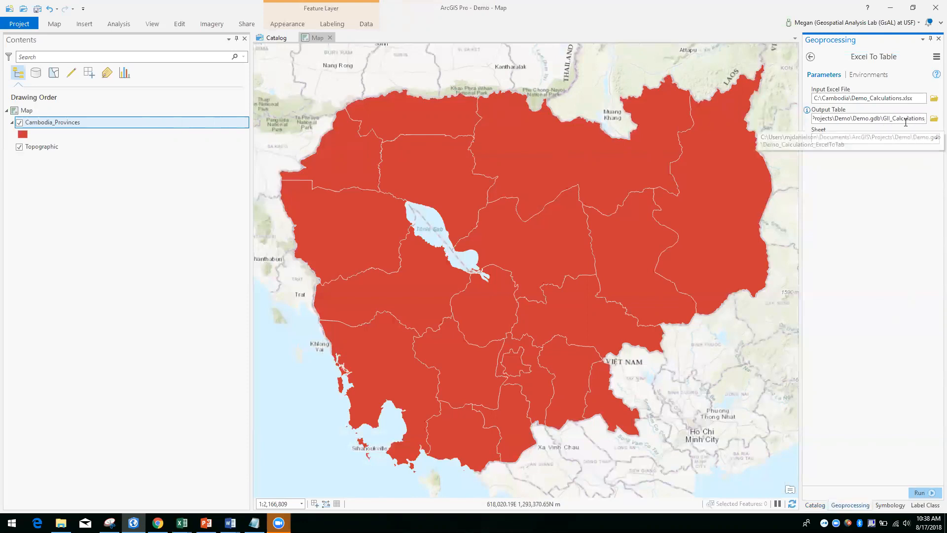
Choose the GIS_Layers sheet as the source and run the Excel To Table conversion
click(934, 138)
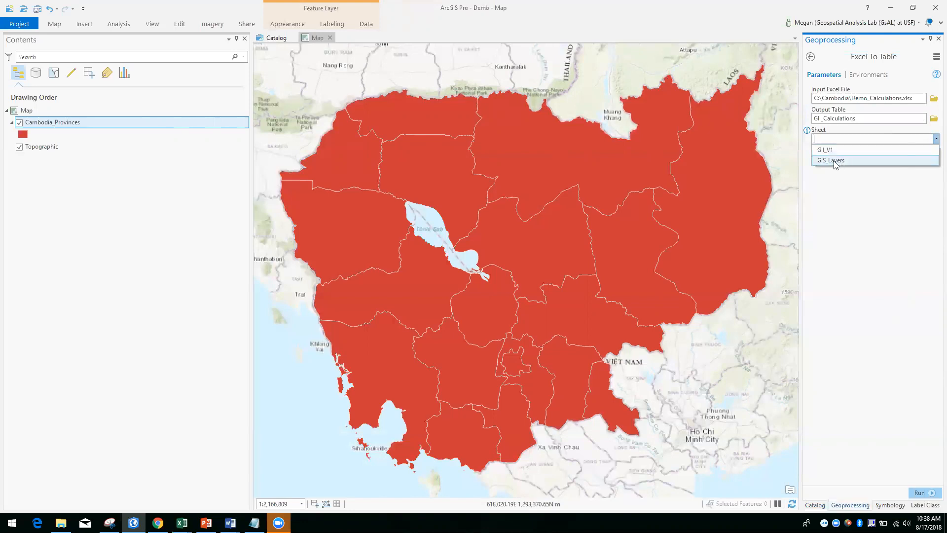
click(833, 160)
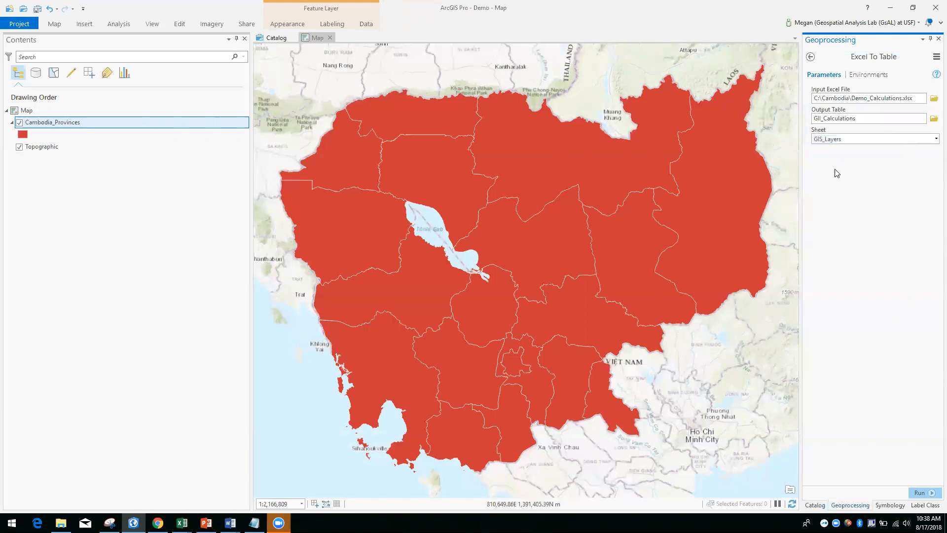
click(932, 493)
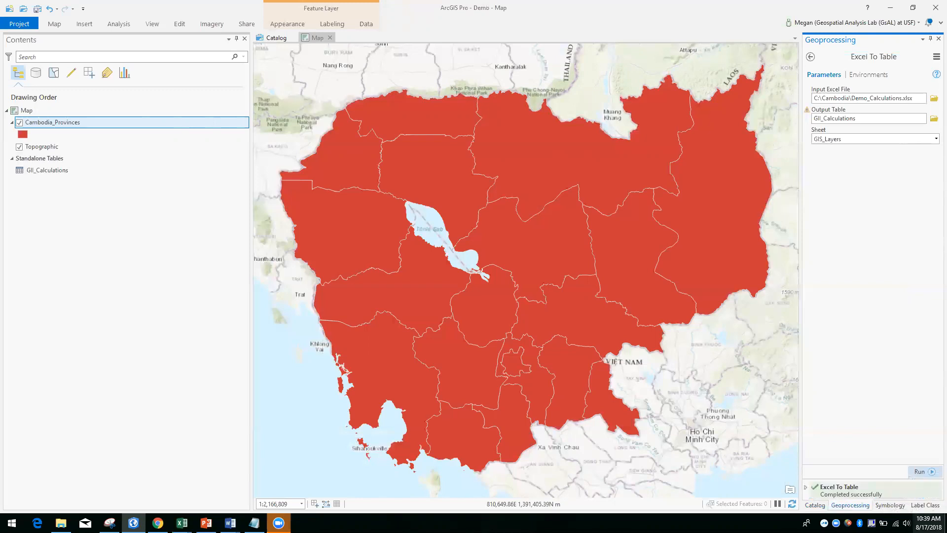
Open the GII_Calculations standalone table, review its Region and GII_Score rows, and close it
right_click(33, 170)
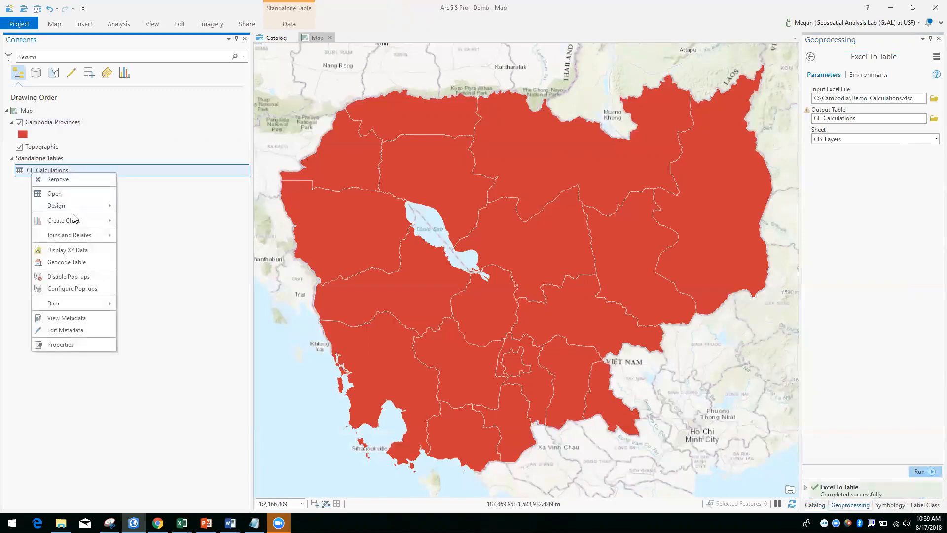
click(57, 193)
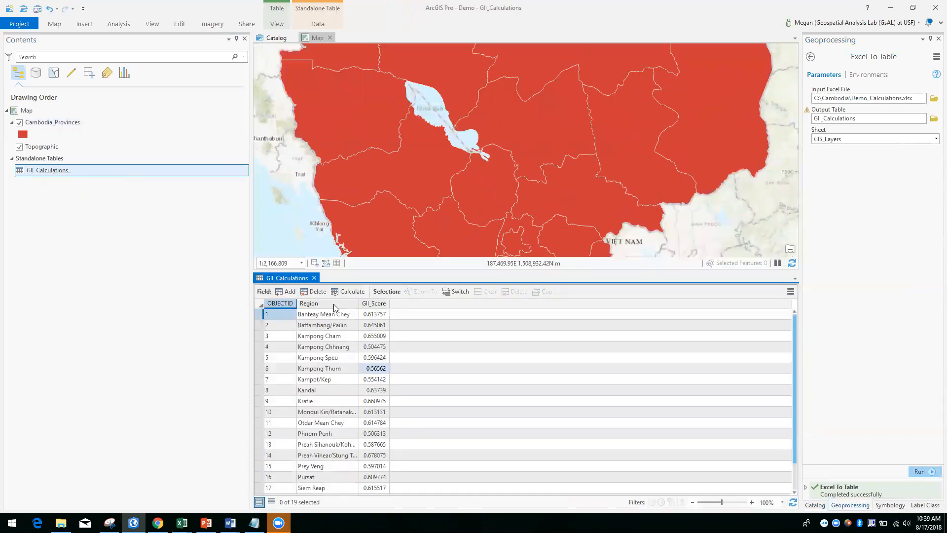
scroll(365, 375, down, 1)
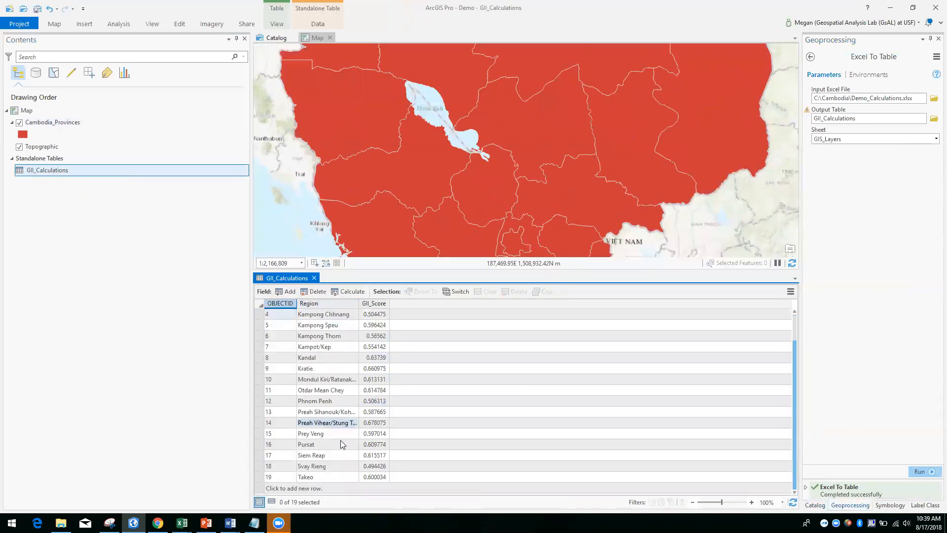
scroll(344, 476, up, 1)
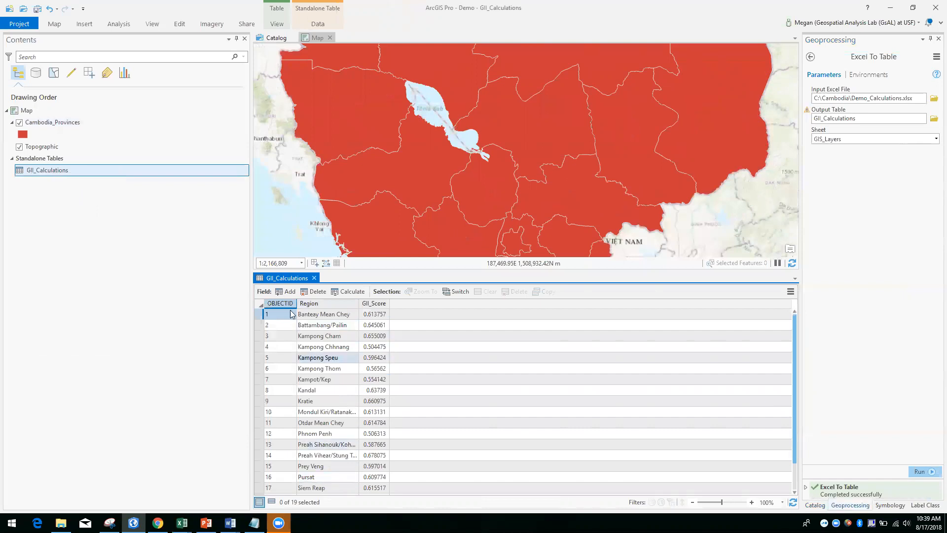
click(314, 279)
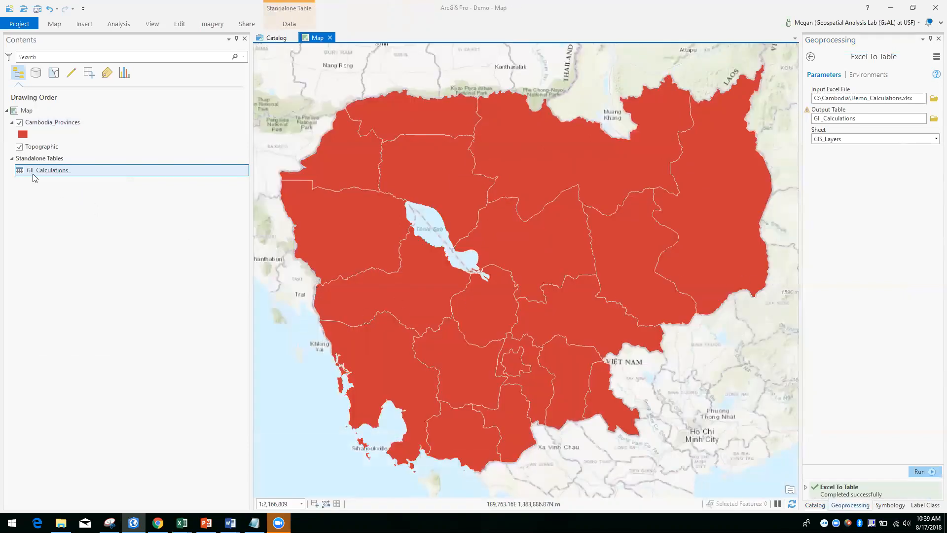
Join the GII_Calculations table to the Cambodia_Provinces layer using Region as both join fields, keeping all target features
right_click(45, 129)
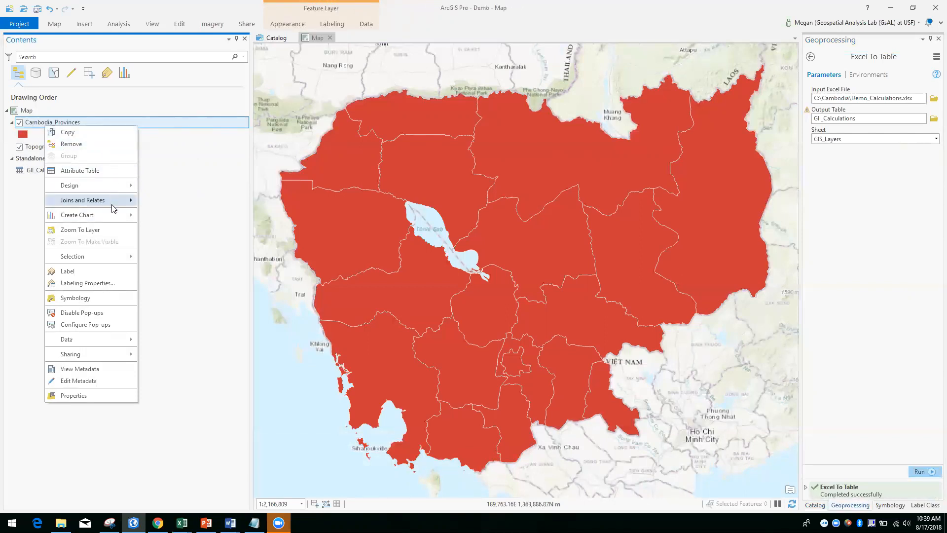
mouse_move(112, 206)
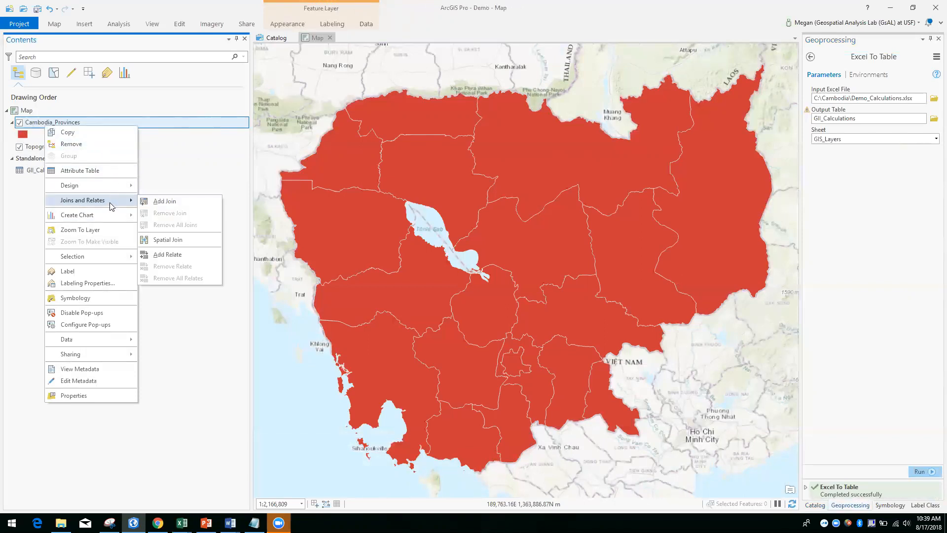
click(148, 203)
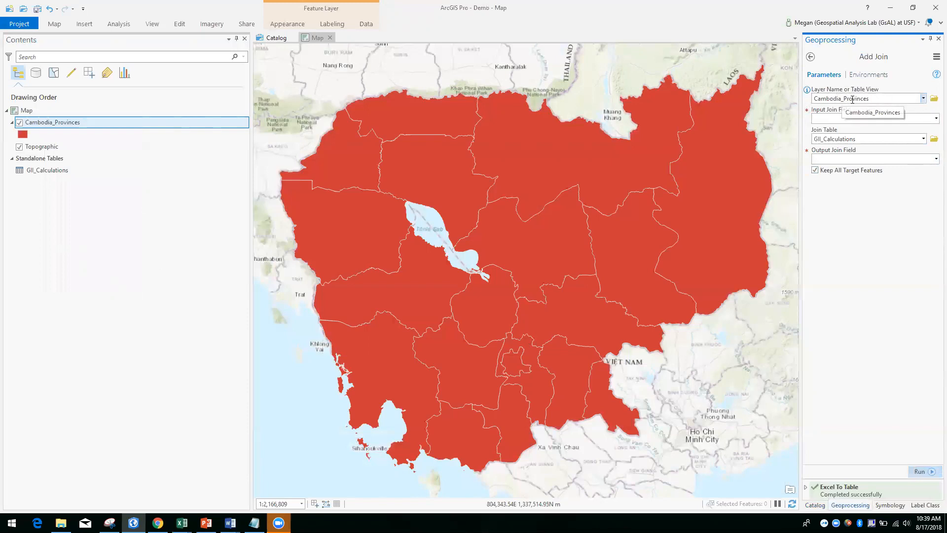
click(934, 119)
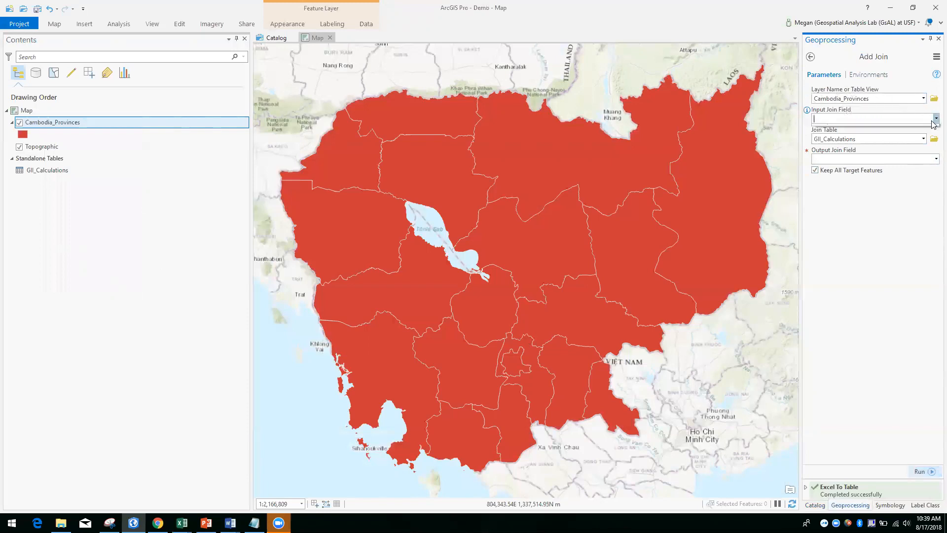
click(858, 138)
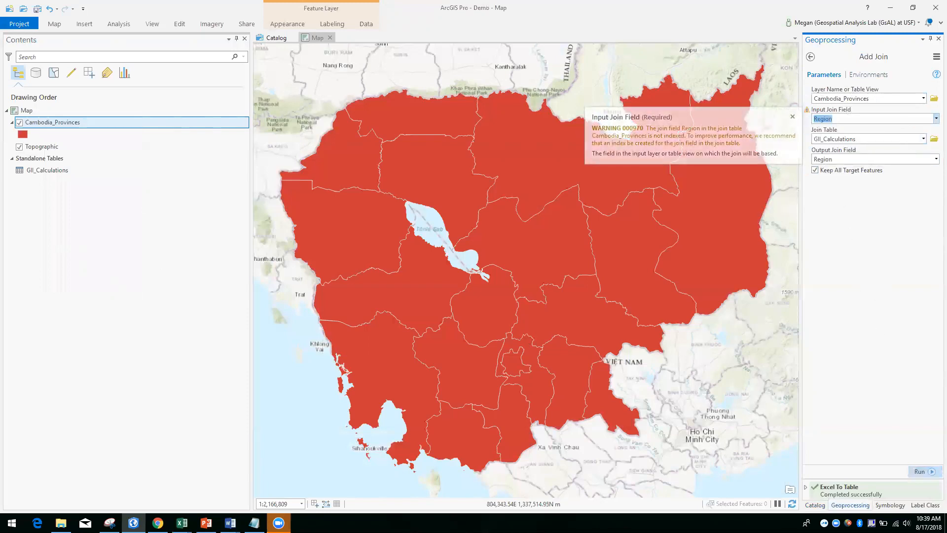
click(933, 473)
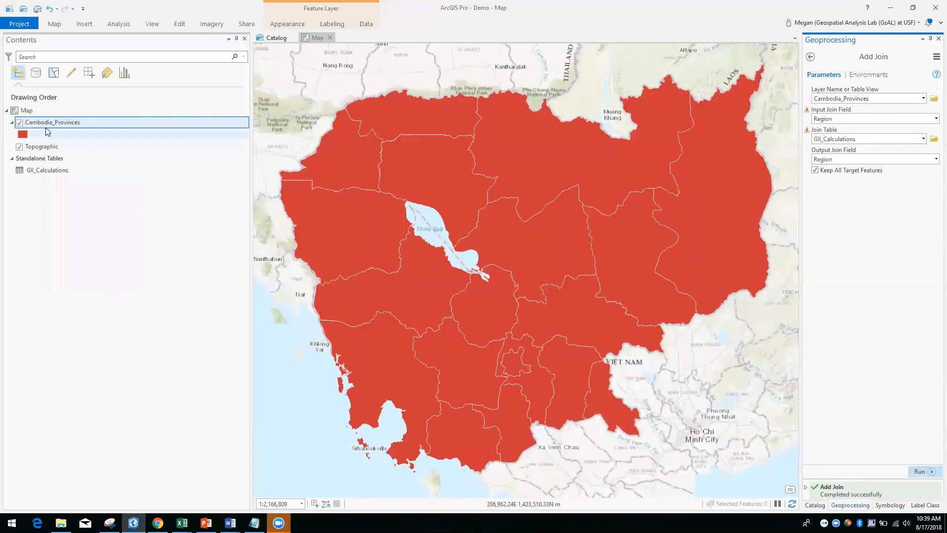
Check the Cambodia_Provinces attribute table for regions without joined GII scores, down to the Mondul Kiri row
right_click(41, 125)
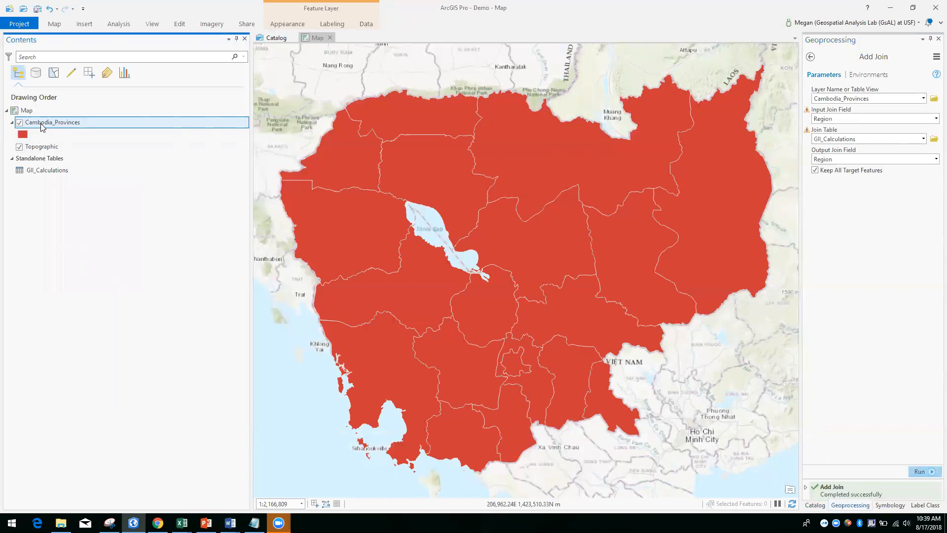
click(66, 170)
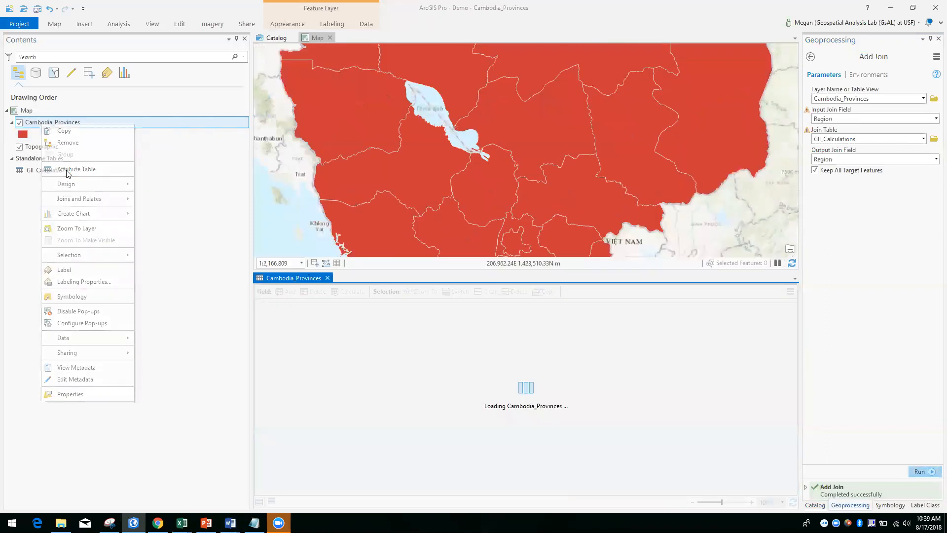
right_click(45, 124)
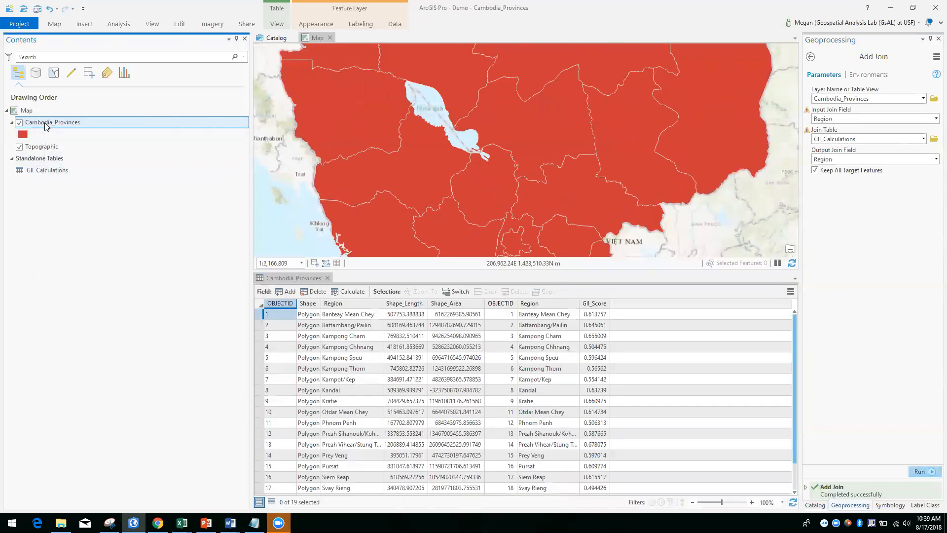
click(178, 433)
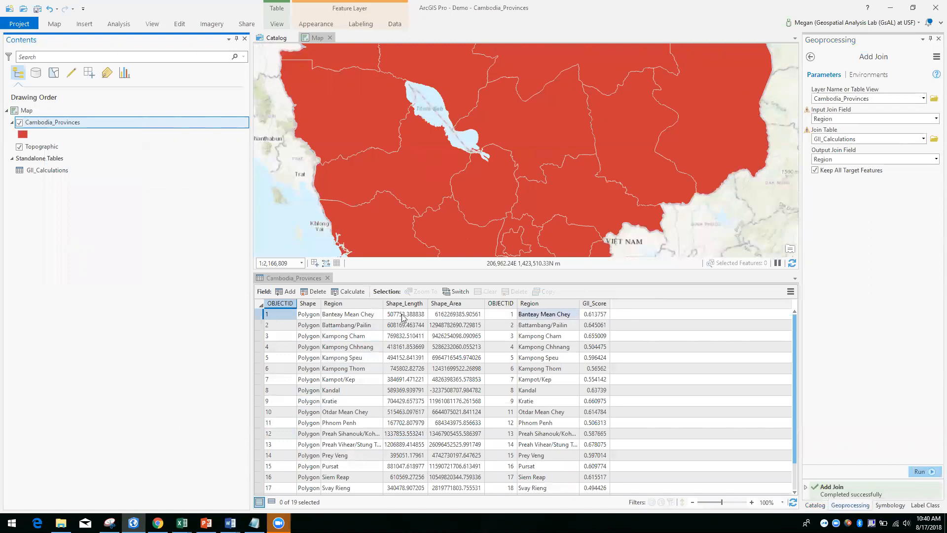
scroll(556, 481, down, 2)
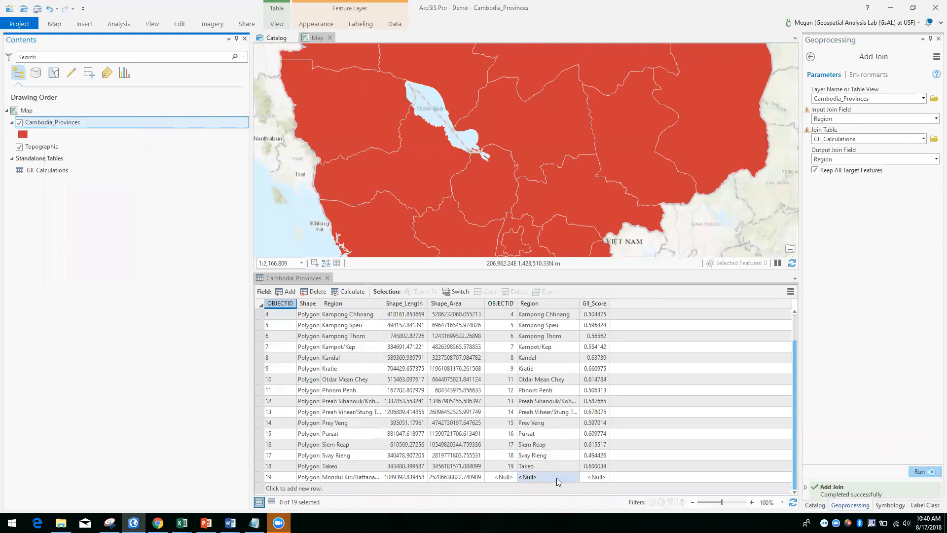
click(348, 477)
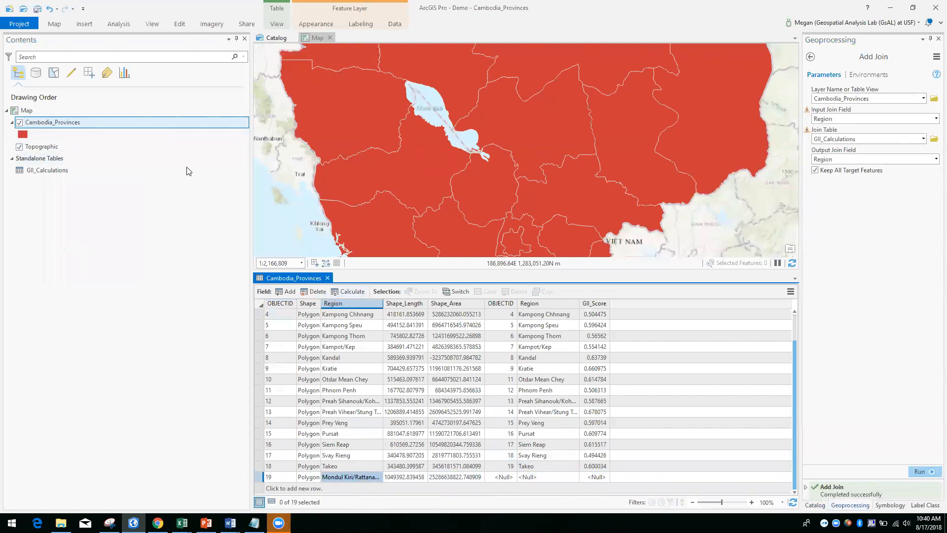
Remove the GII_Calculations join from the Cambodia_Provinces layer
right_click(85, 122)
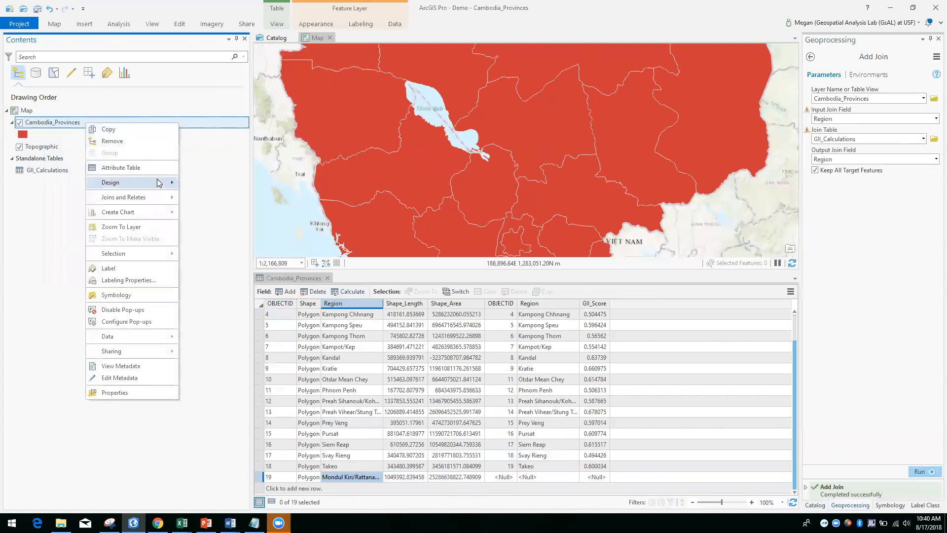
mouse_move(145, 198)
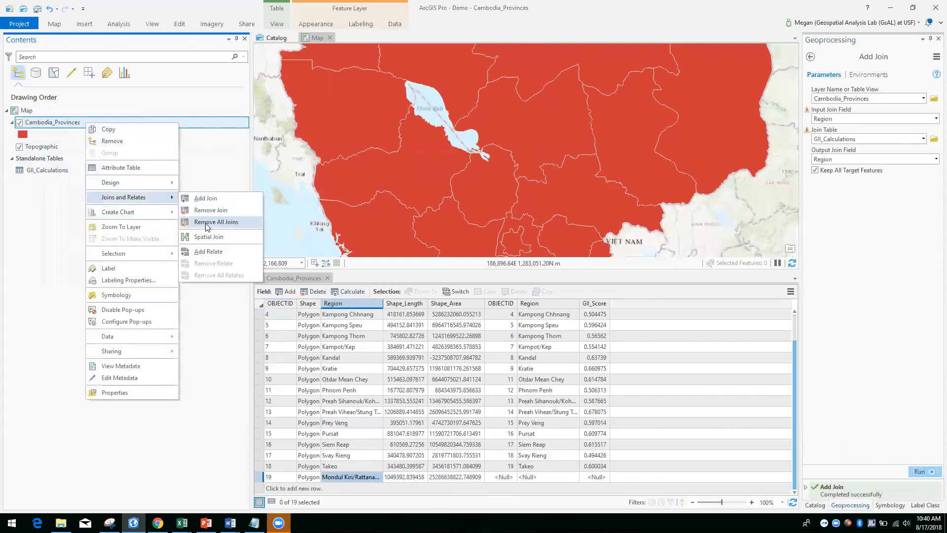
click(206, 209)
click(496, 281)
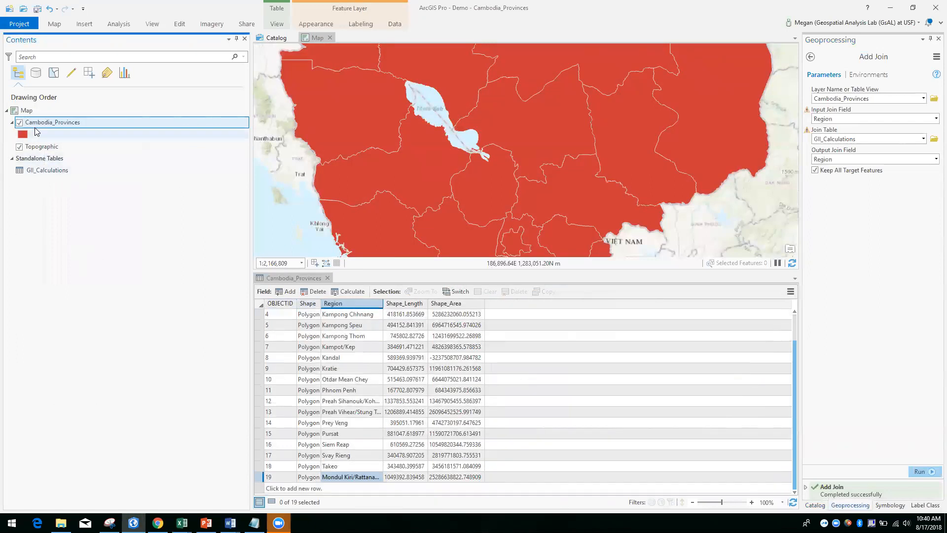
Open the GII_Calculations standalone table and dock it side by side with the Cambodia_Provinces attribute table
right_click(44, 171)
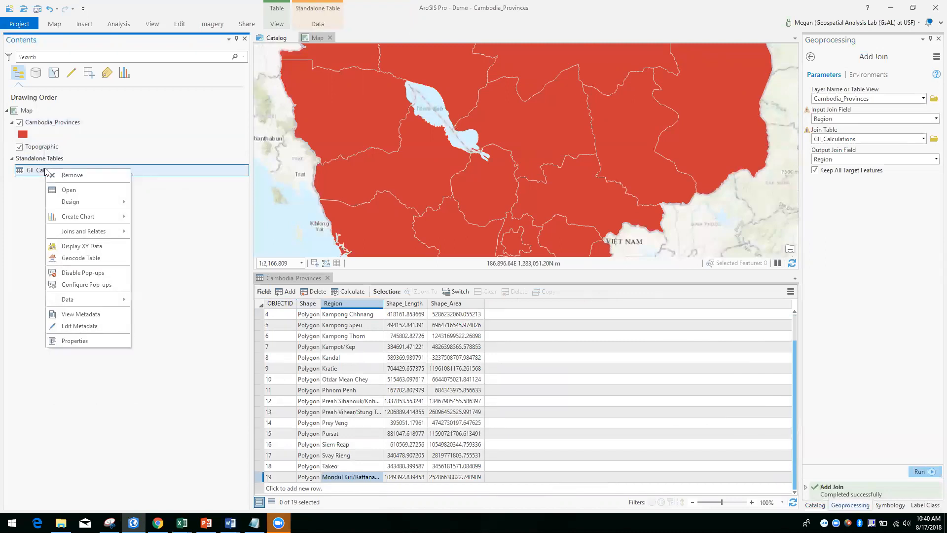
click(69, 190)
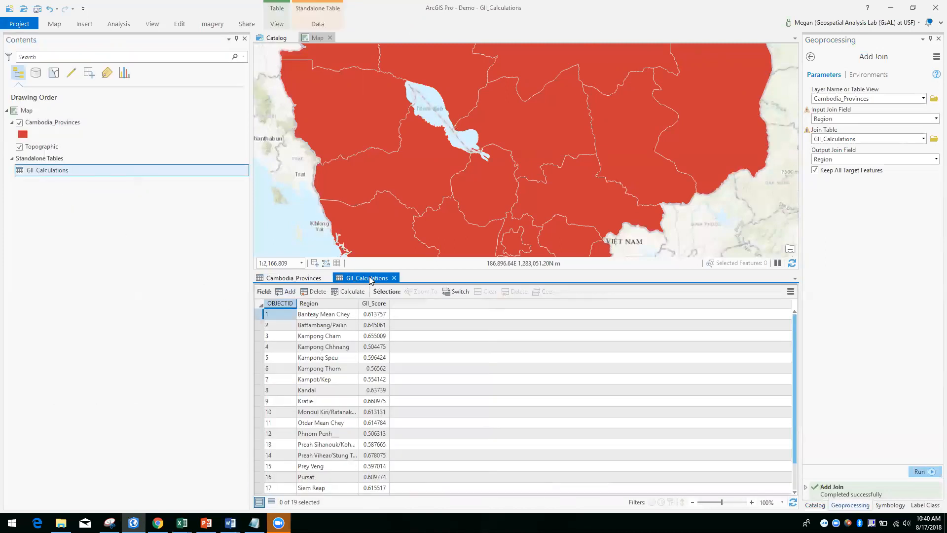
right_click(58, 177)
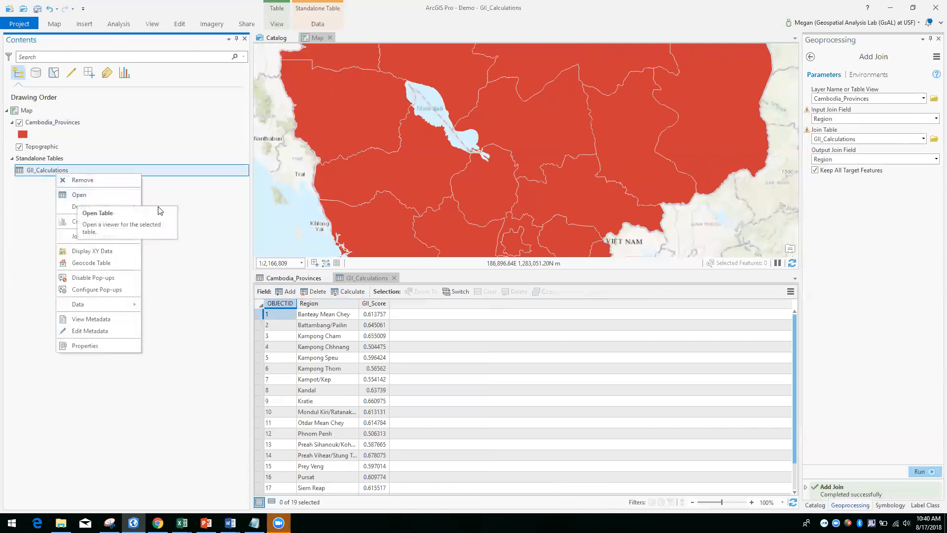
click(159, 208)
click(365, 279)
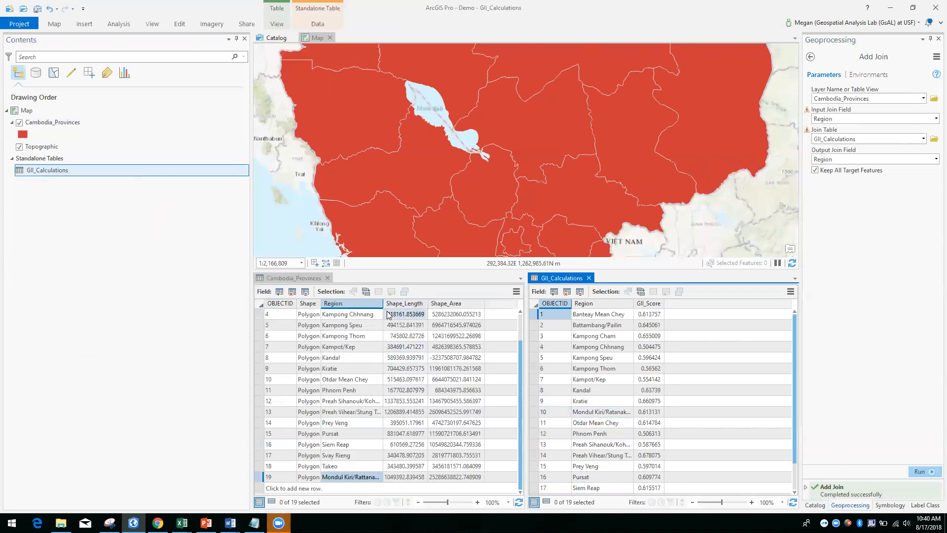
Widen the Region columns in both tables and compare the full spelling of the Mondul Kiri region
drag(383, 303, 419, 307)
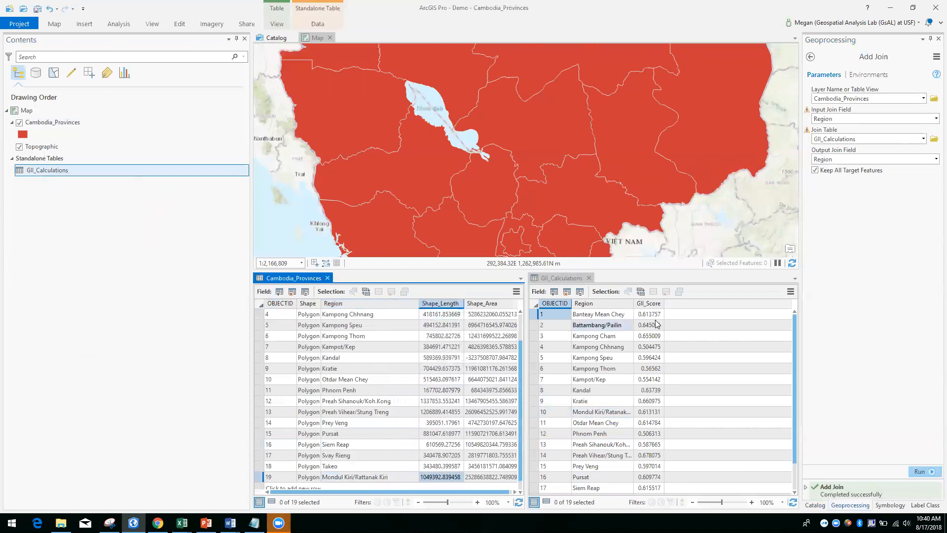
drag(635, 305, 662, 305)
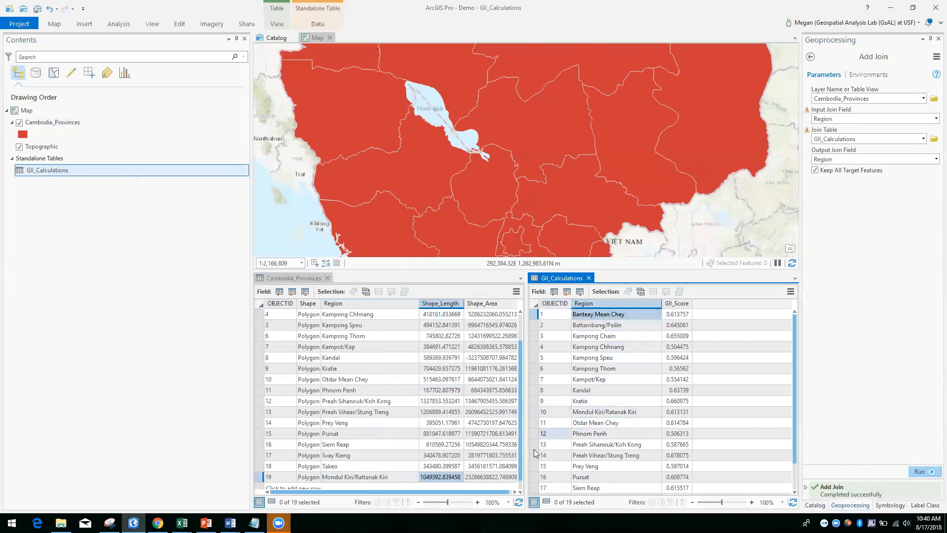
click(380, 478)
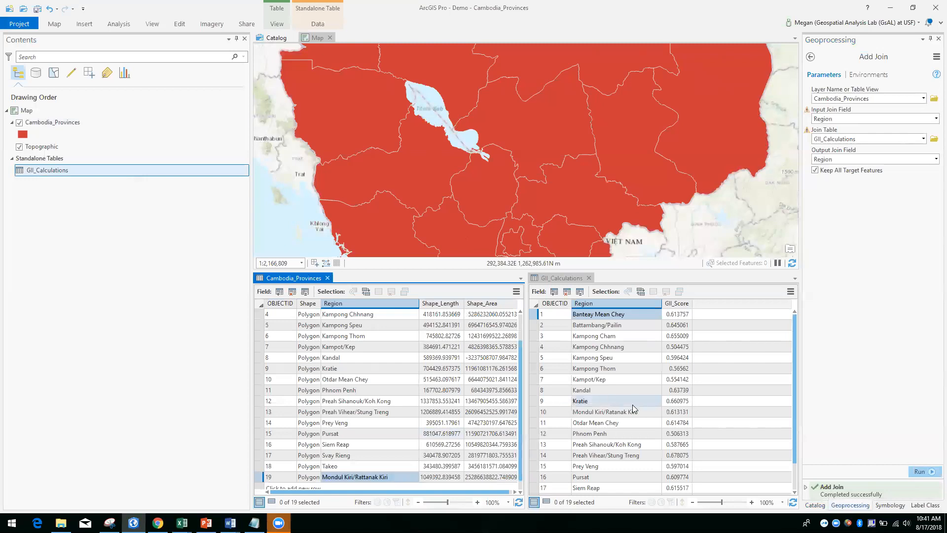
Correct the Mondul Kiri region name in GII_Calculations to Mondul Kiri/Rattanak Kiri and close the Cambodia_Provinces table
click(618, 413)
click(615, 414)
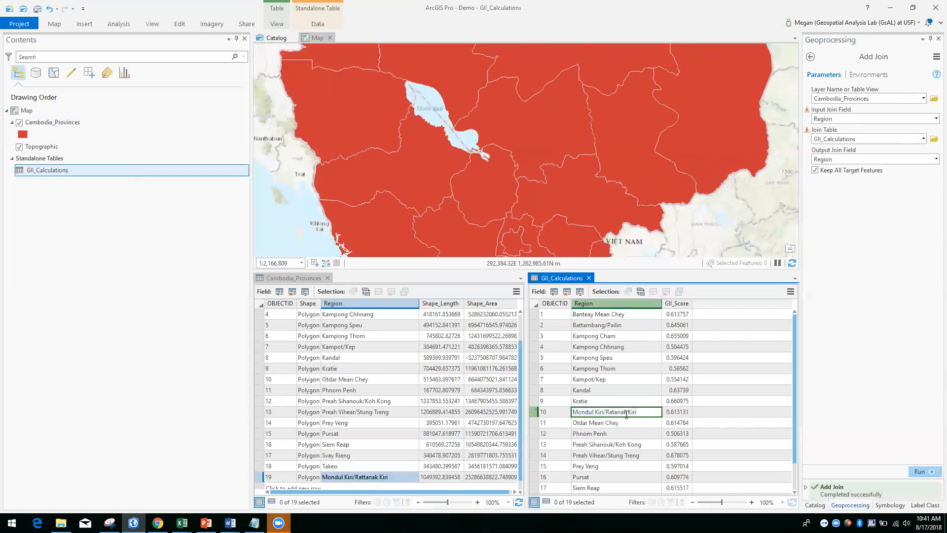
text(t)
click(316, 26)
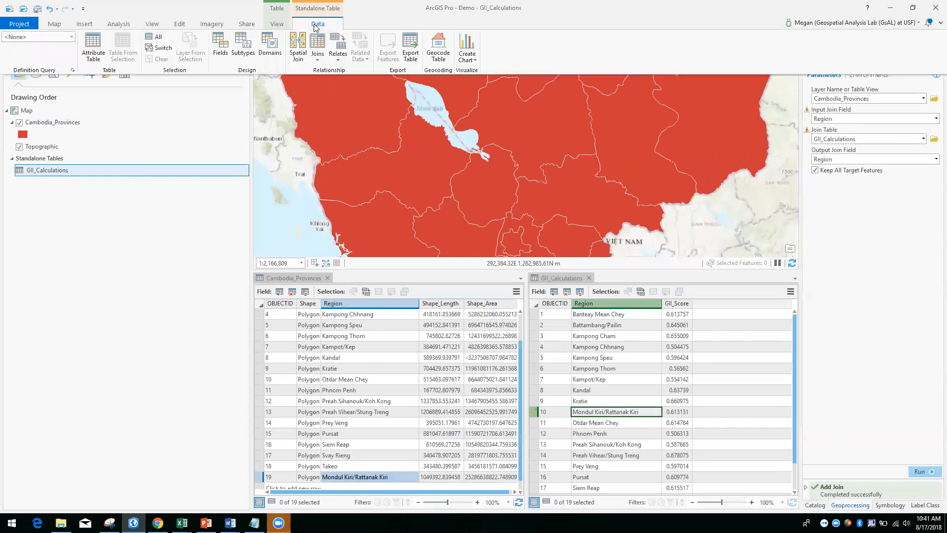
click(283, 23)
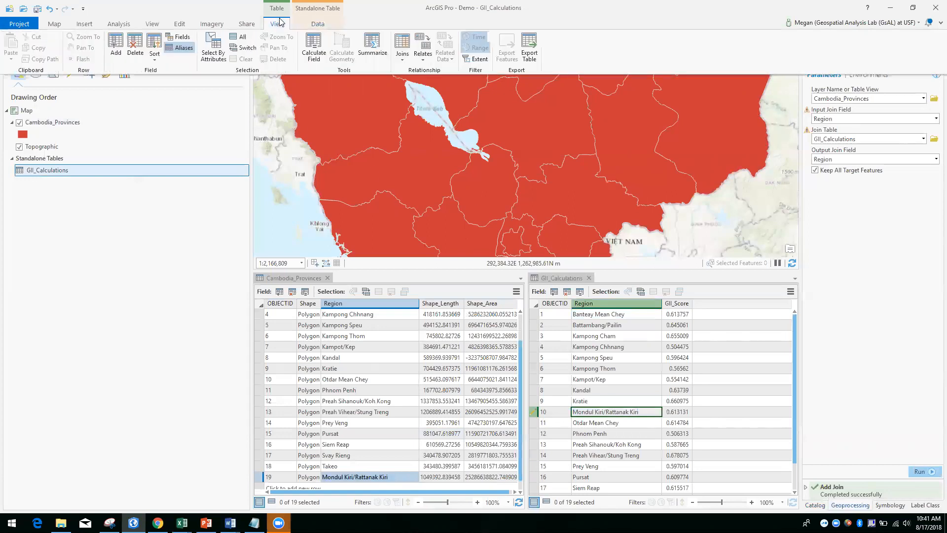
click(247, 24)
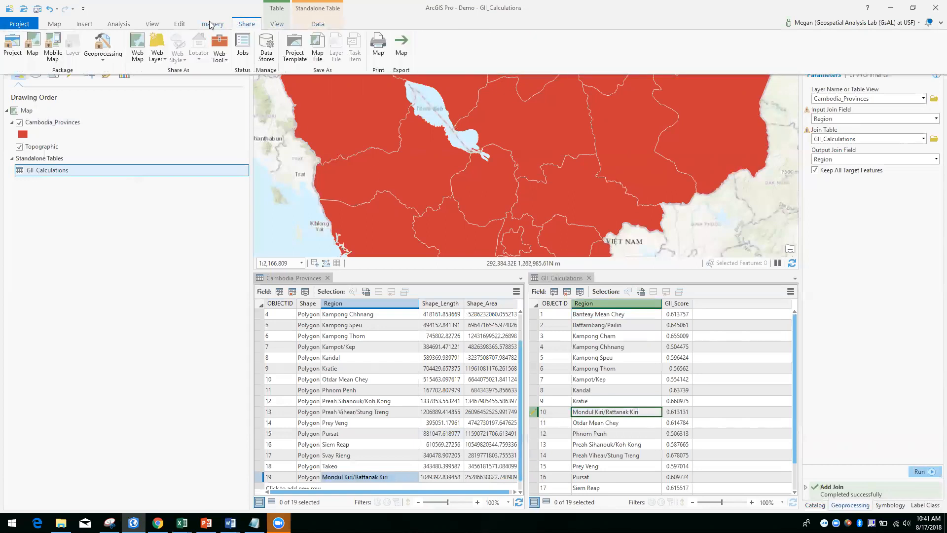
click(179, 25)
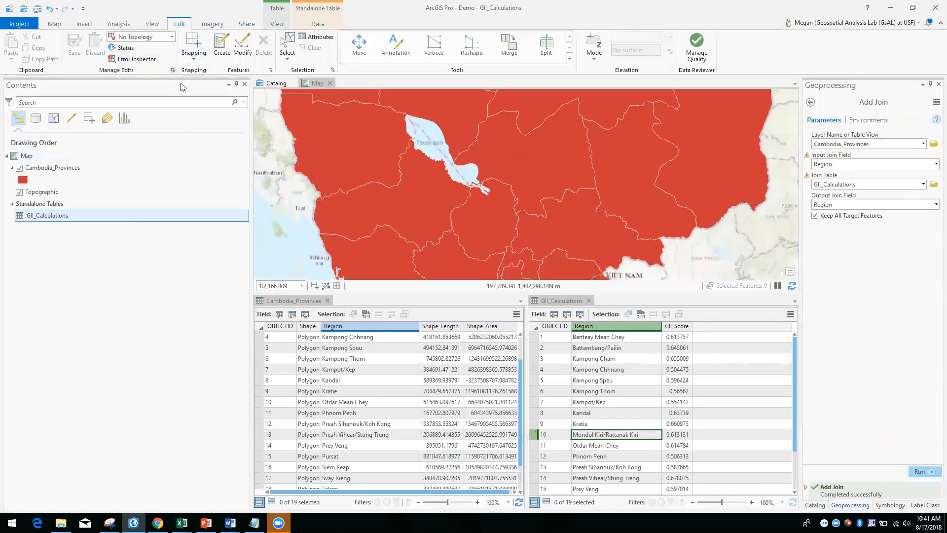
click(328, 301)
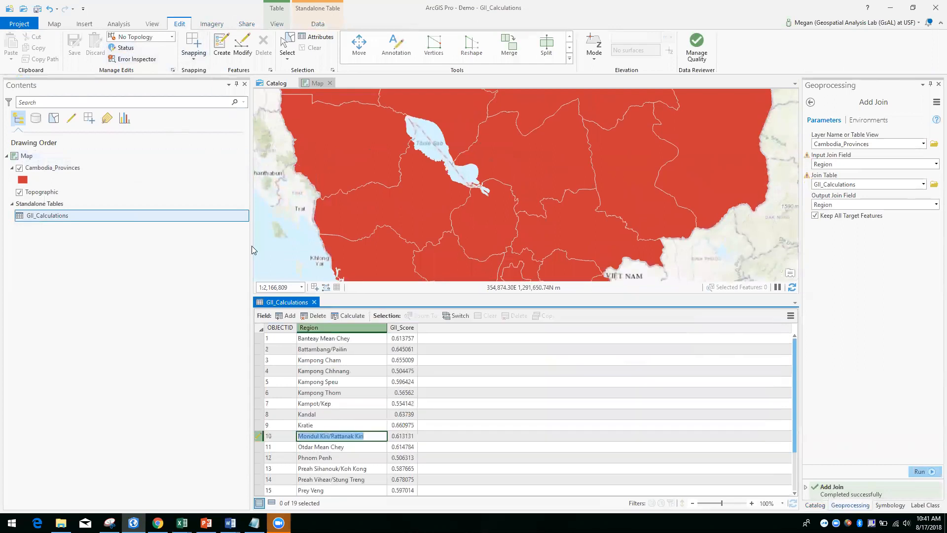
click(354, 457)
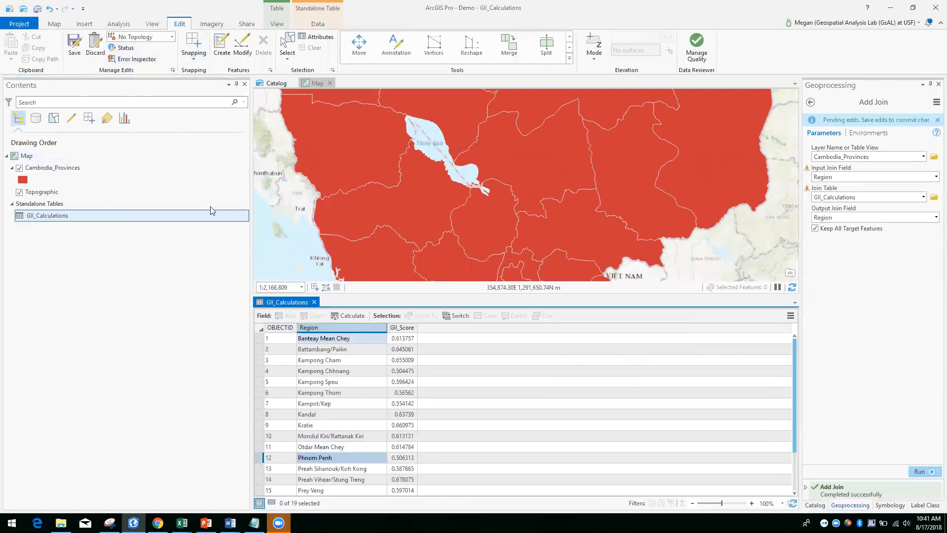
Save all edits and close the GII_Calculations table
click(73, 47)
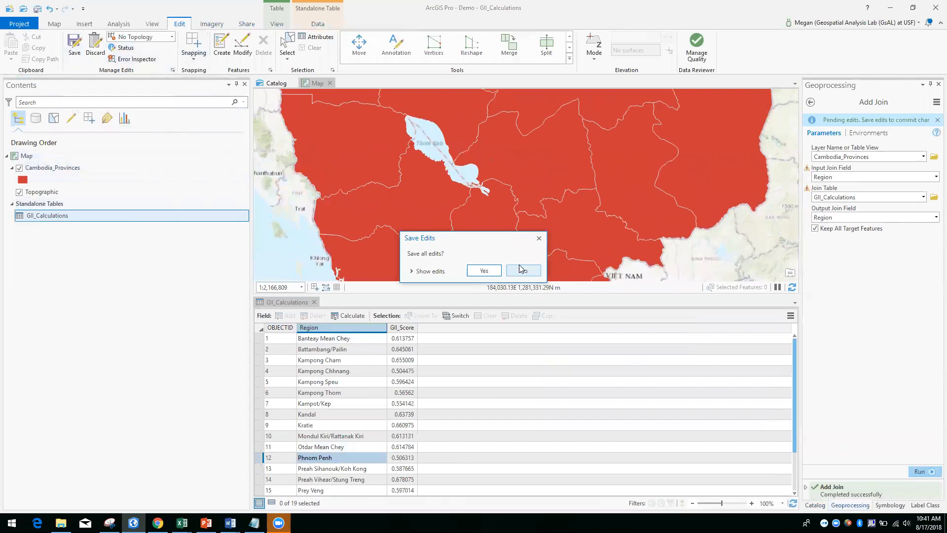
click(486, 270)
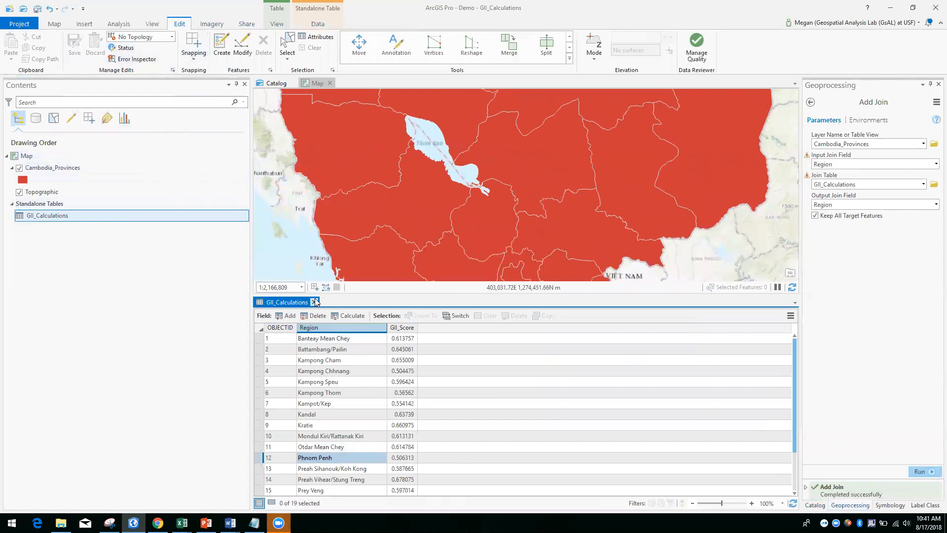
click(314, 302)
click(891, 239)
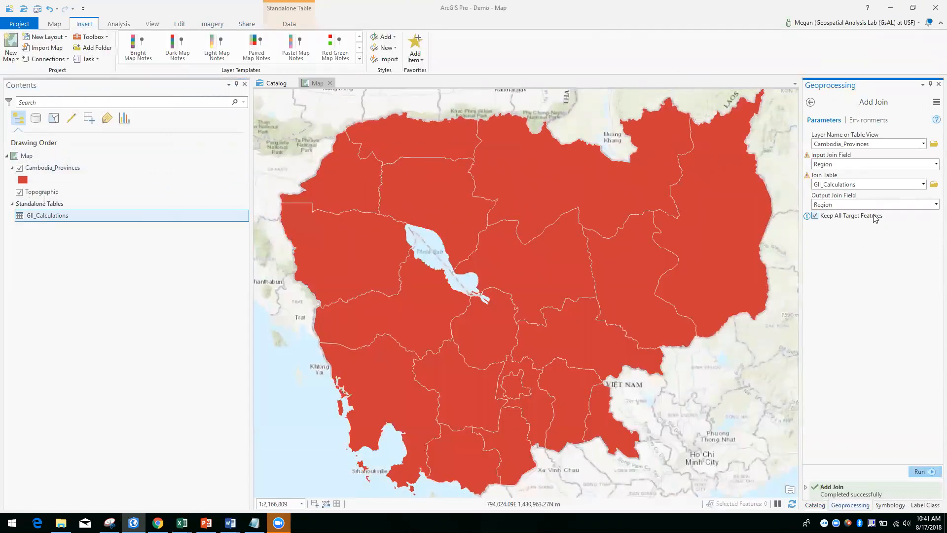
click(924, 185)
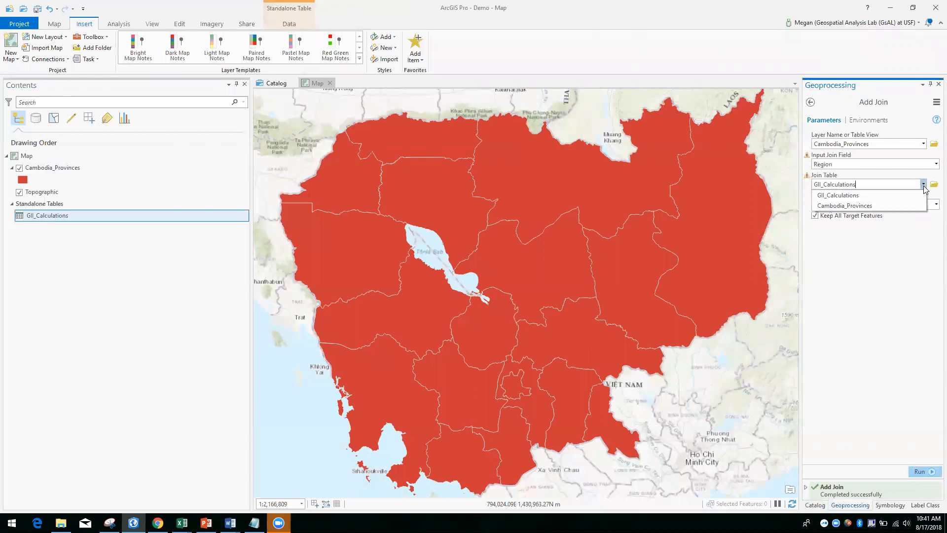
click(878, 198)
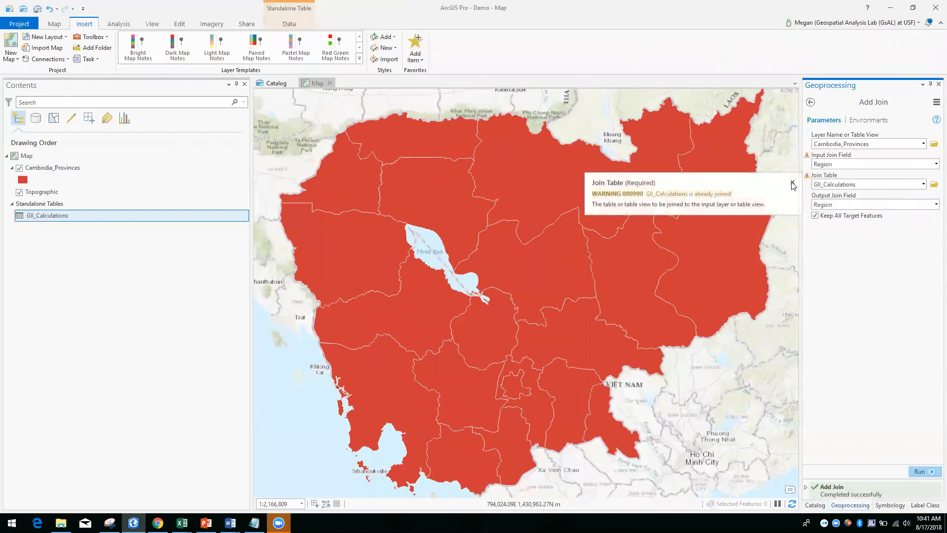
click(792, 184)
click(52, 168)
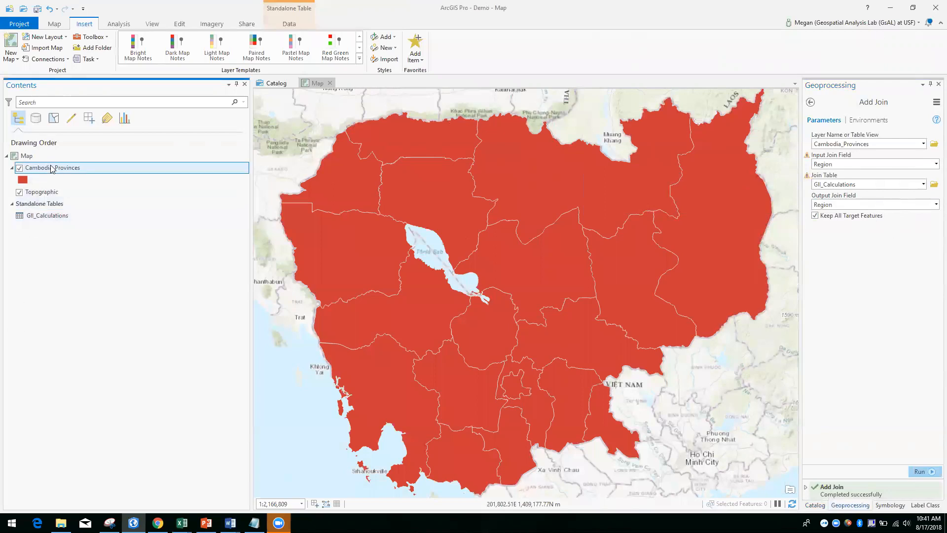
right_click(51, 168)
mouse_move(90, 241)
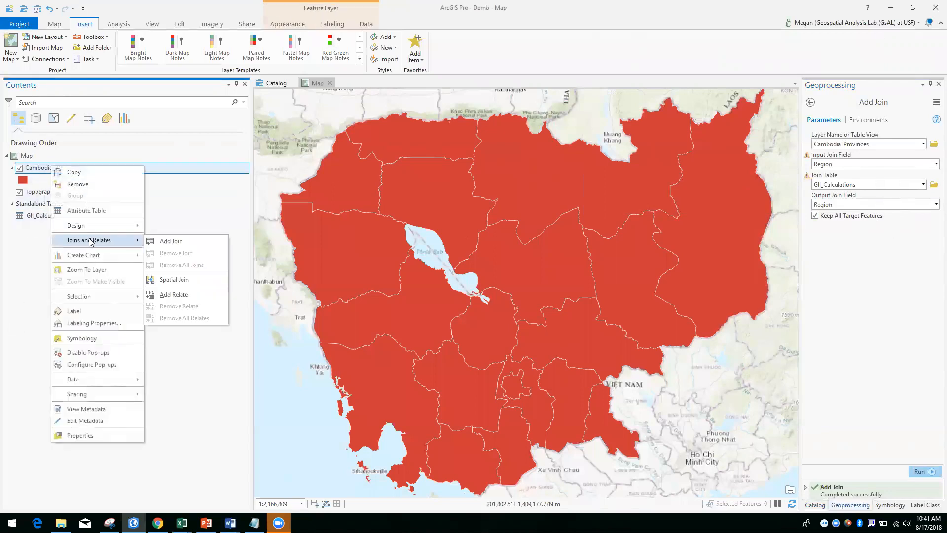
click(209, 207)
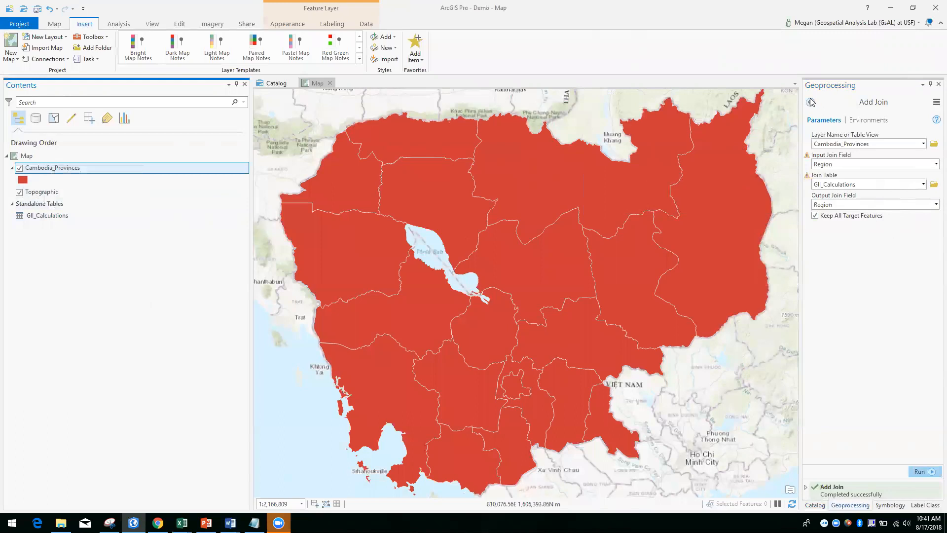
click(810, 102)
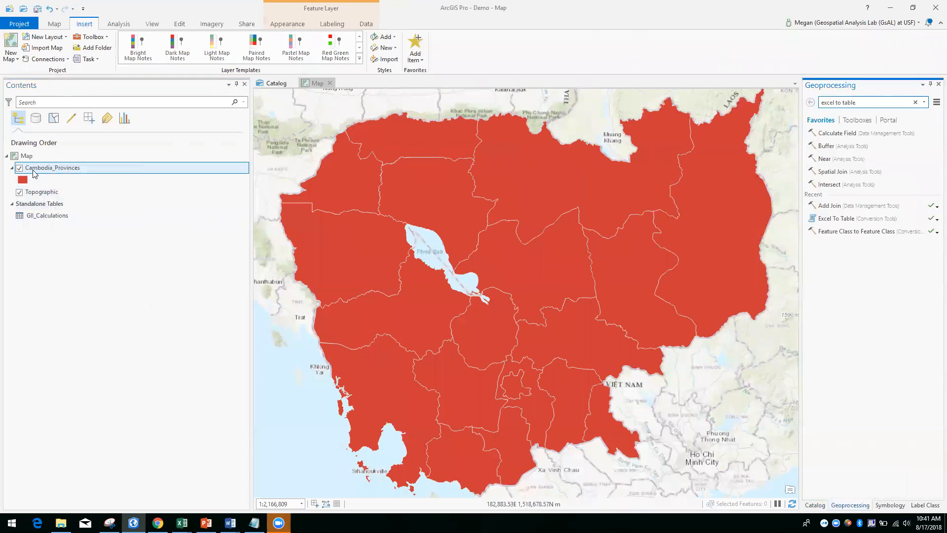
Run Add Join on Cambodia_Provinces with the GII_Calculations table, using Region as both join fields and keeping all target features
right_click(33, 168)
mouse_move(88, 245)
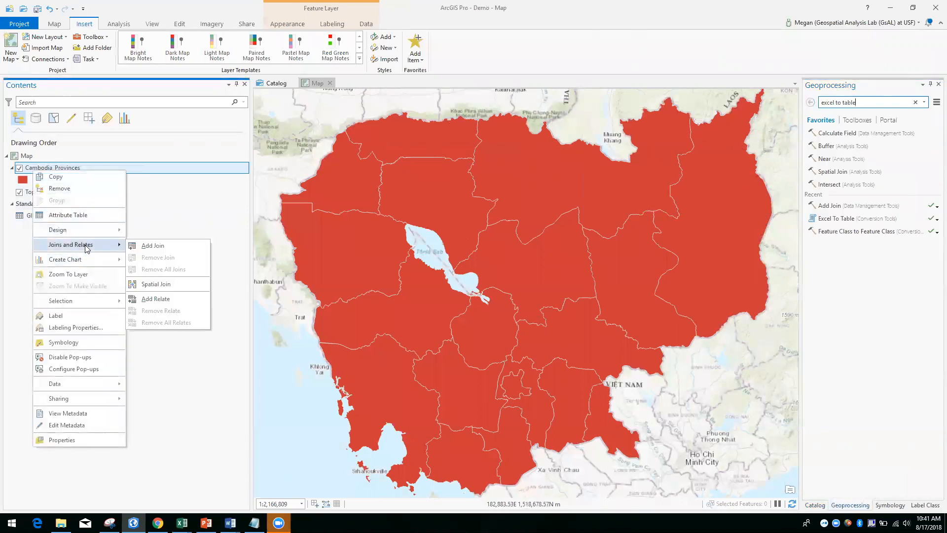
click(130, 248)
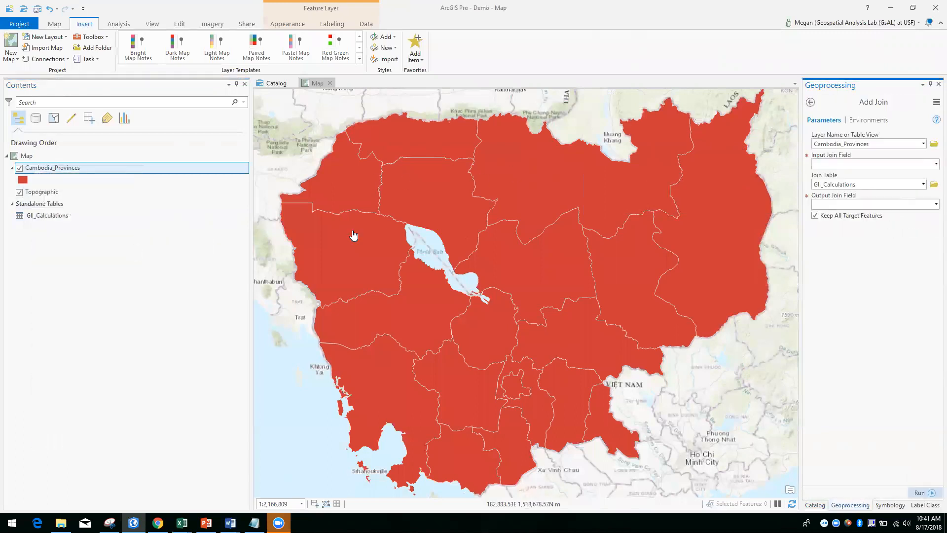
click(935, 164)
click(839, 188)
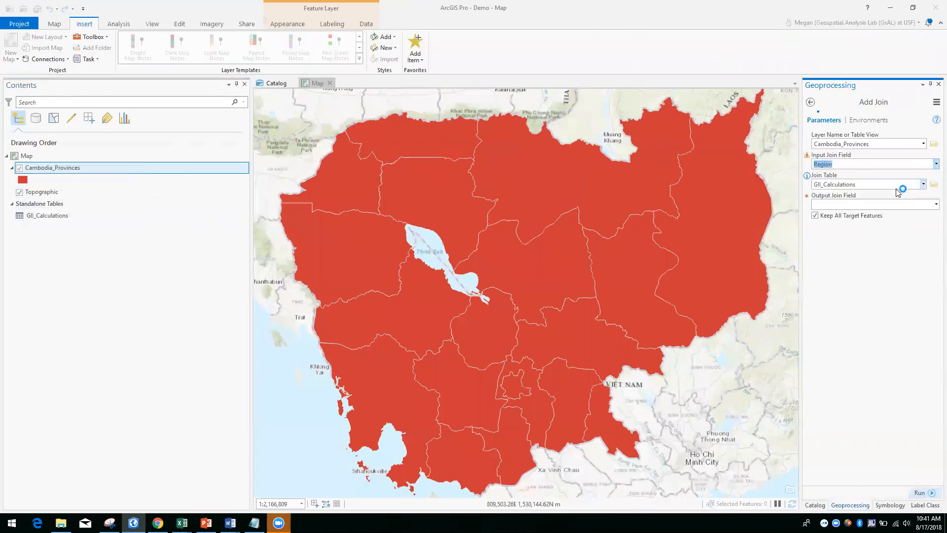
click(926, 493)
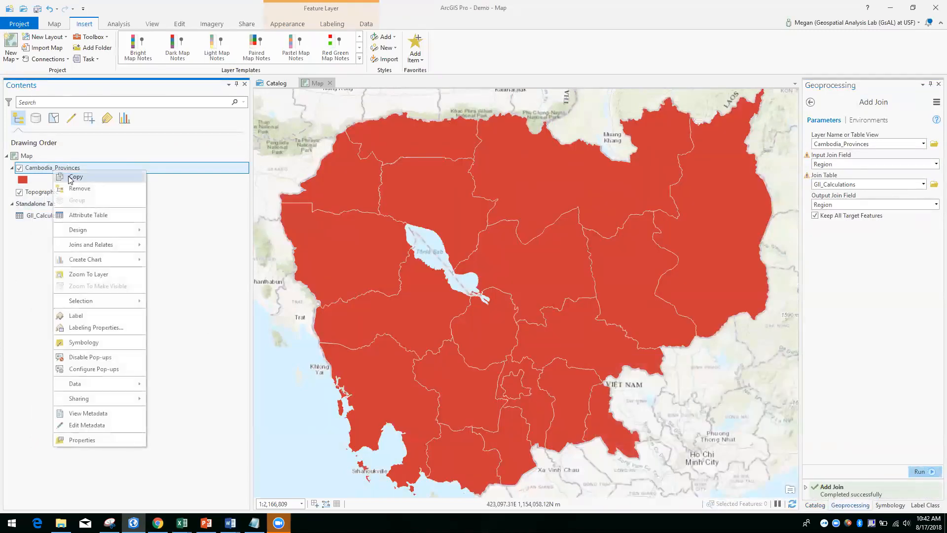
Check the joined GII_Score values for all regions in the Cambodia_Provinces attribute table, then close it
right_click(54, 173)
click(88, 216)
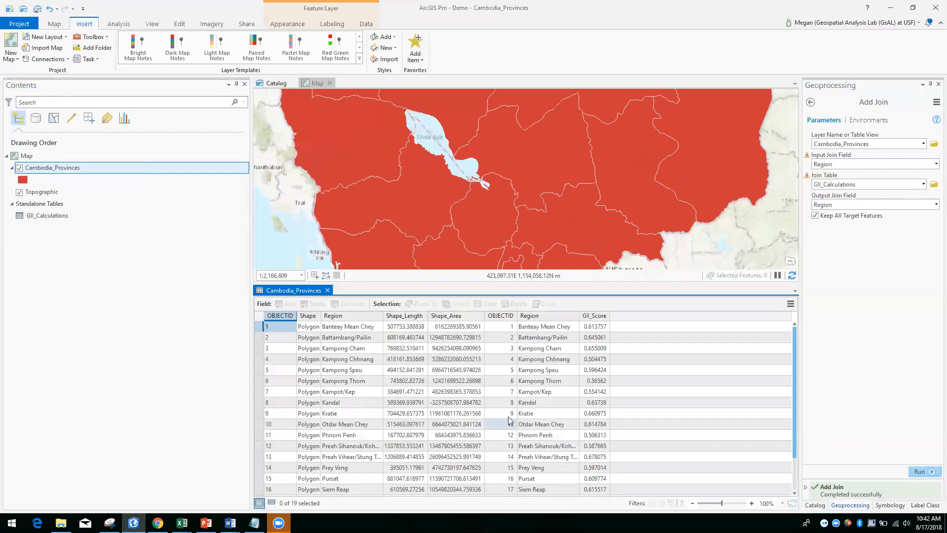
scroll(501, 473, down, 2)
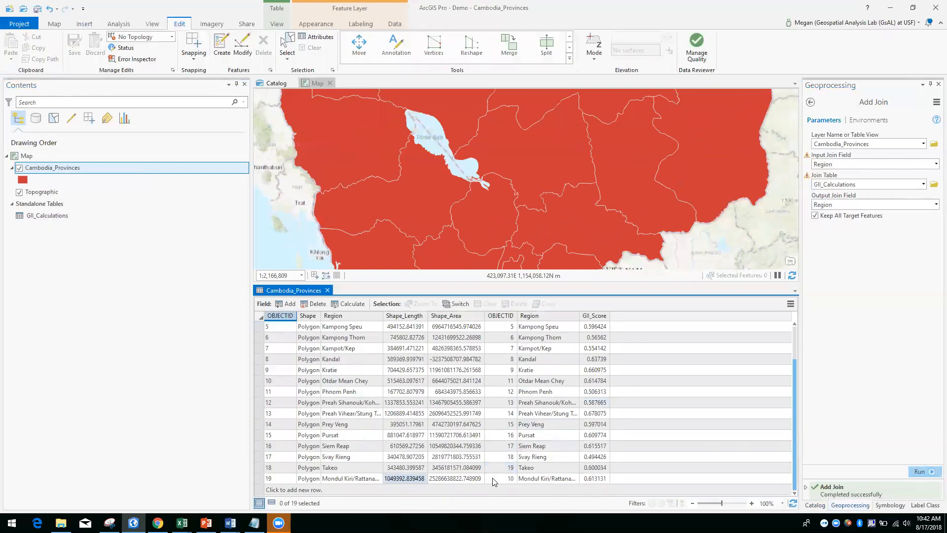
scroll(422, 449, up, 2)
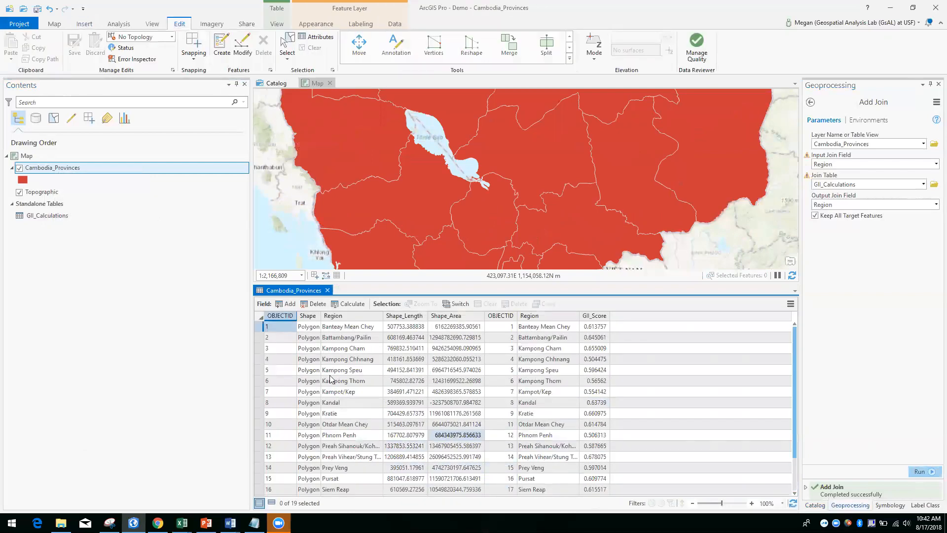
click(327, 290)
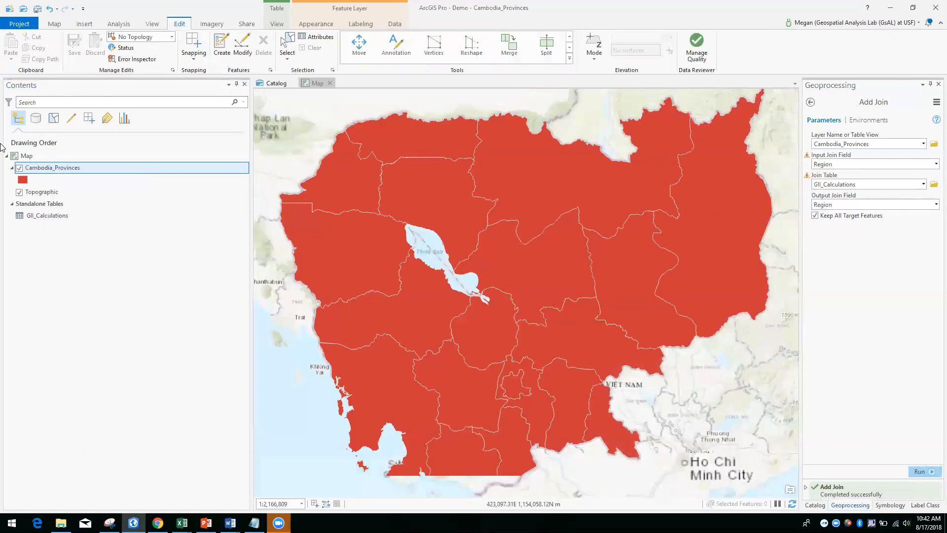
Export the joined Cambodia_Provinces features to Demo.gdb as a new feature class named Cambodia_GII_Results
right_click(48, 169)
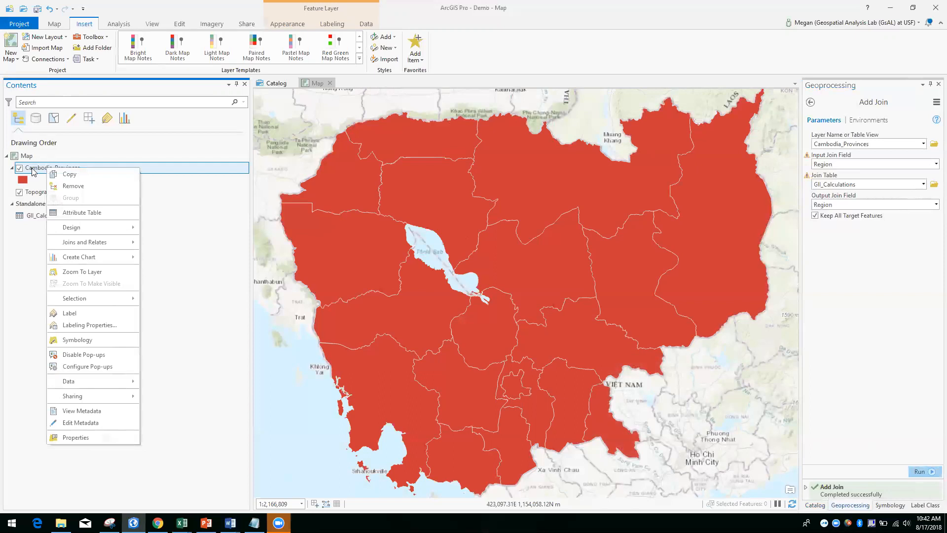
mouse_move(129, 384)
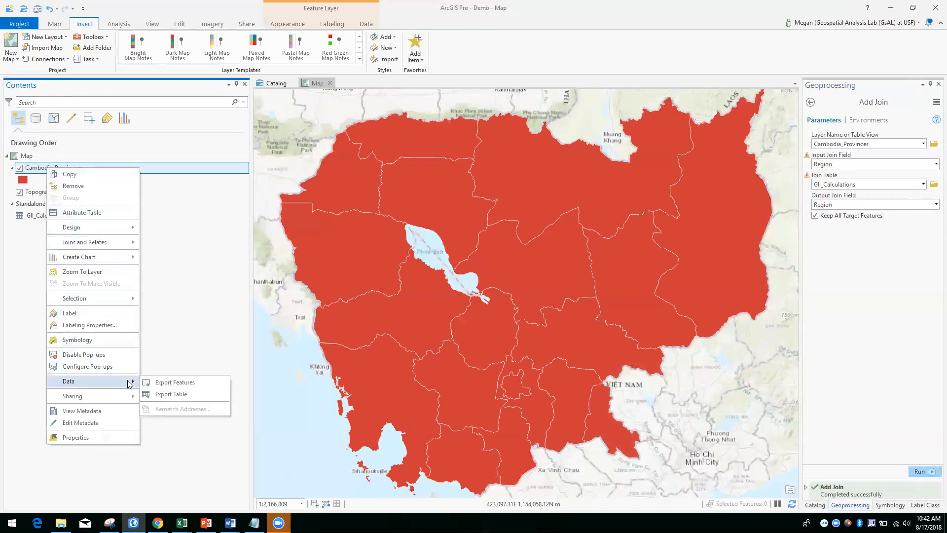
click(160, 385)
double_click(903, 167)
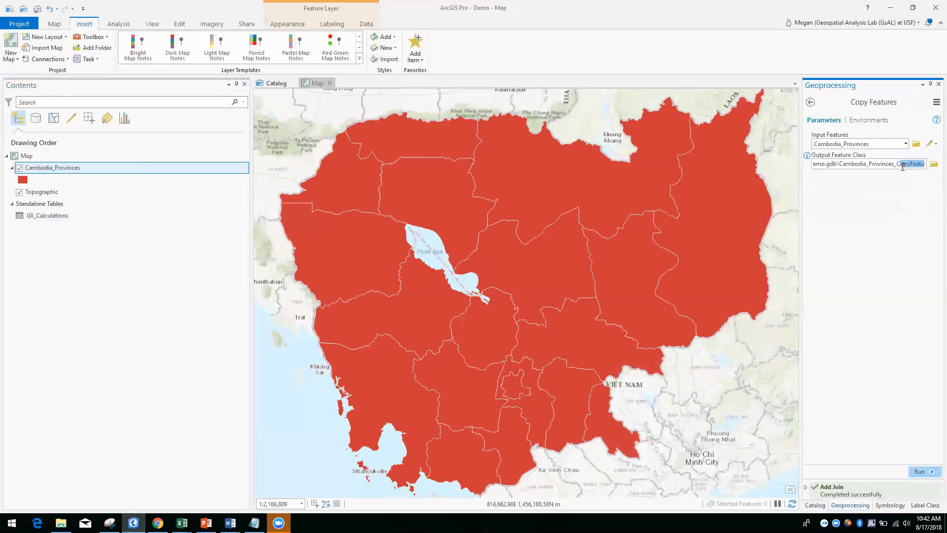
drag(856, 164, 934, 164)
key(BackSpace)
key(BackSpace)
key(BackSpace)
key(BackSpace)
key(BackSpace)
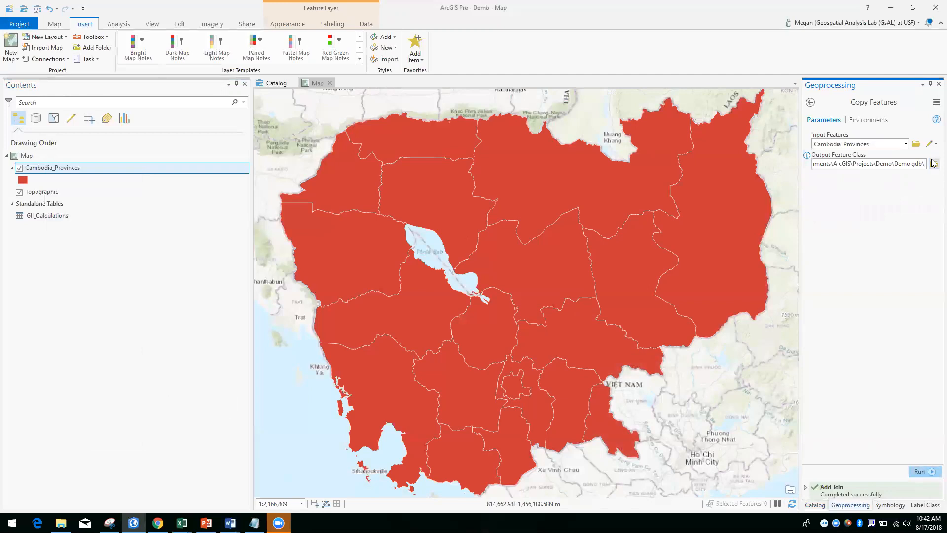
text(Cambodia_GII_Results)
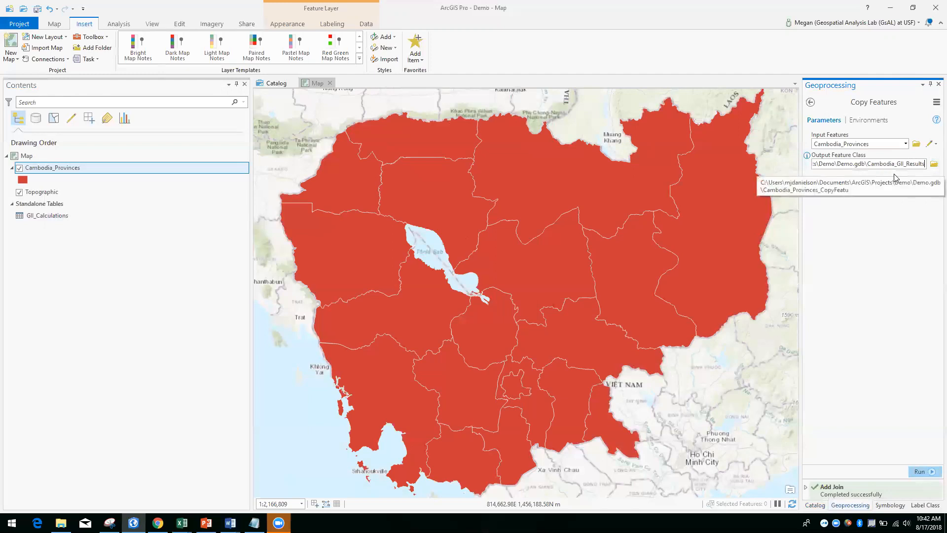
click(946, 523)
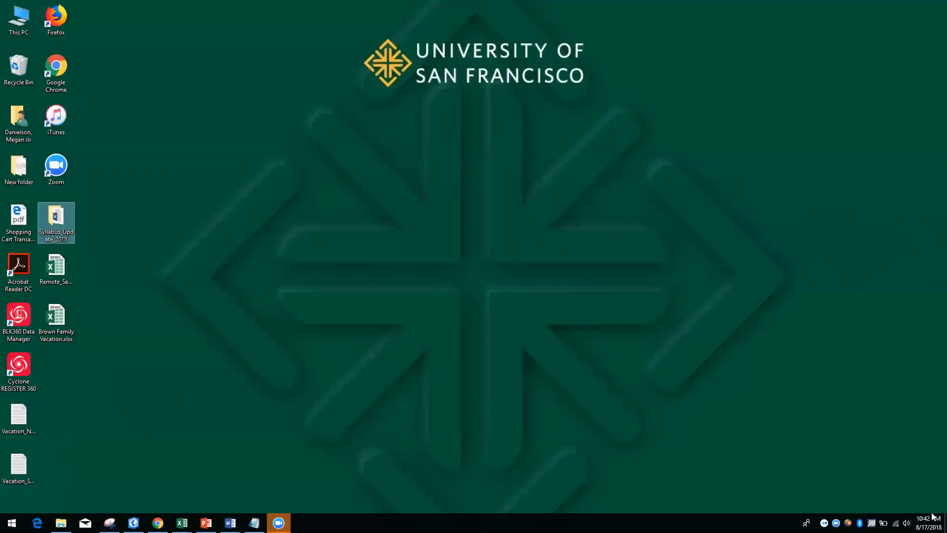
click(133, 523)
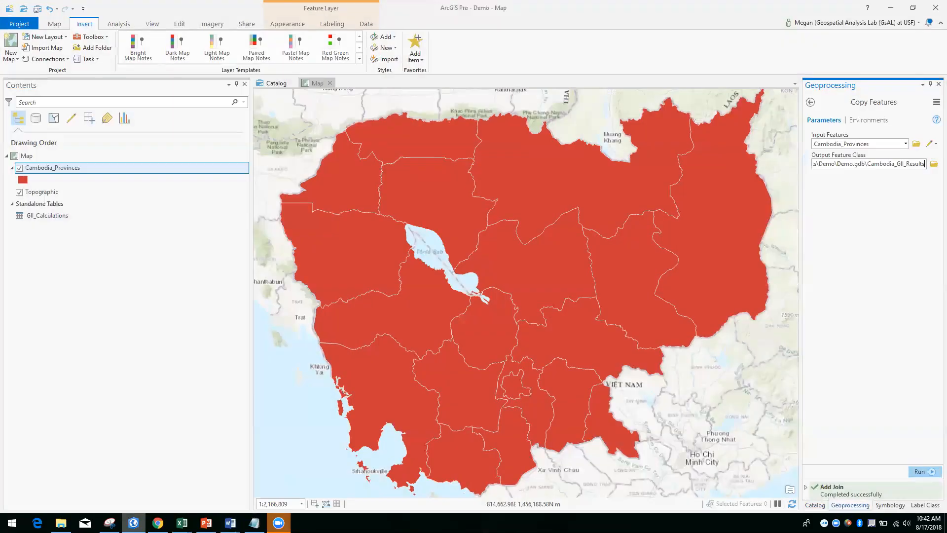
click(931, 473)
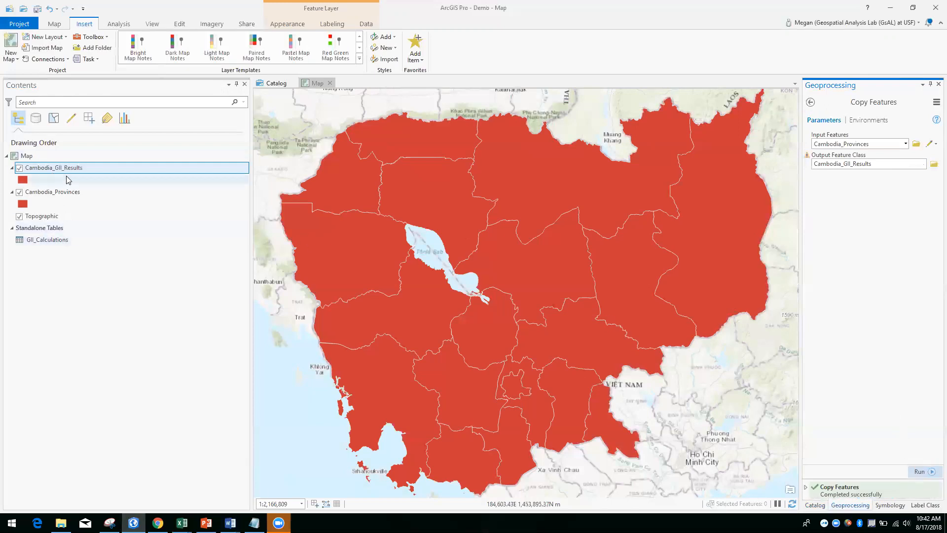
Remove the original Cambodia_Provinces layer from the map
click(63, 192)
right_click(63, 193)
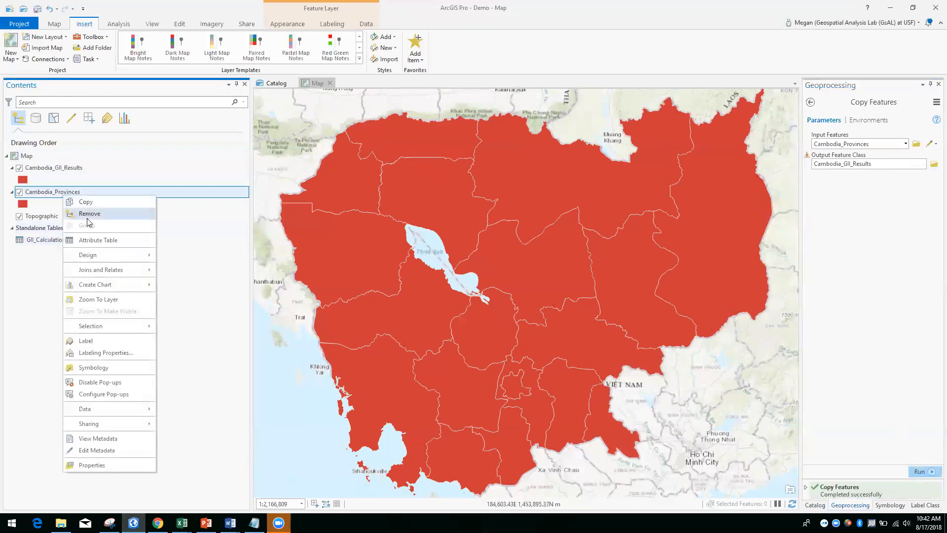
click(87, 219)
Delete the duplicate OBJECTID and Region fields that came from GII_Calculations in the Cambodia_GII_Results attribute table, then close the table
click(64, 172)
right_click(63, 172)
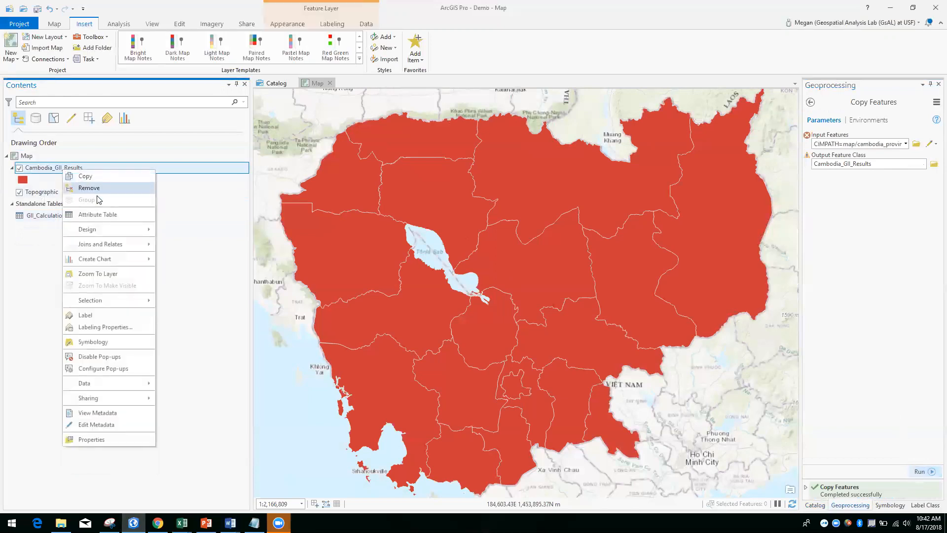
click(99, 215)
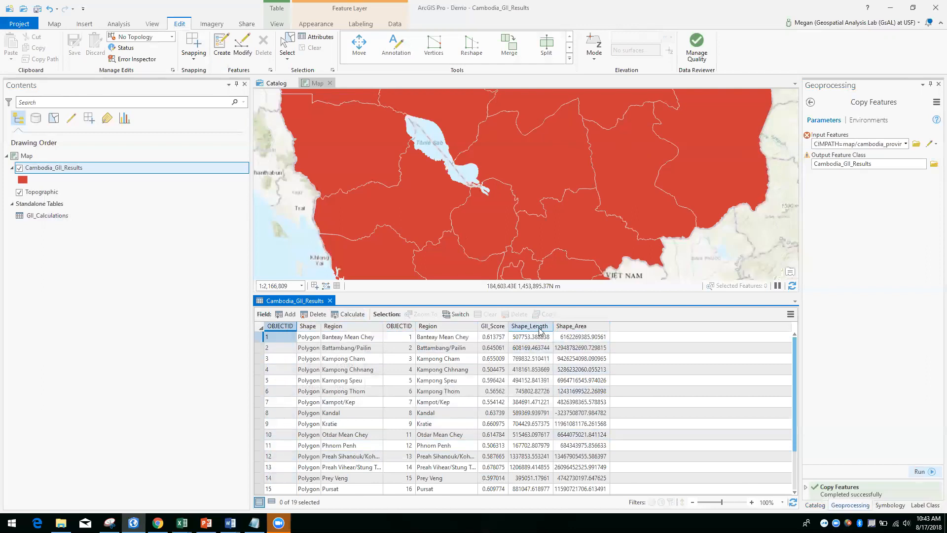
click(419, 336)
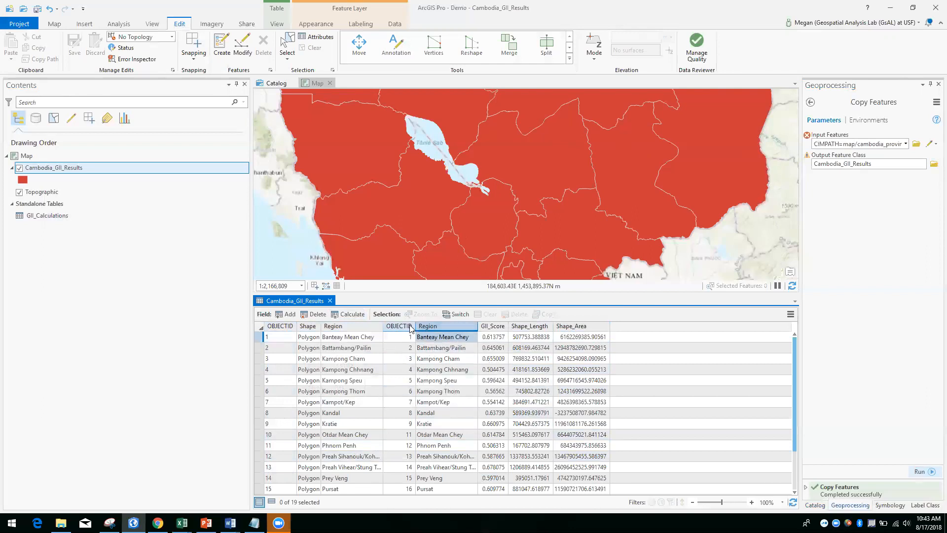
click(411, 326)
right_click(411, 328)
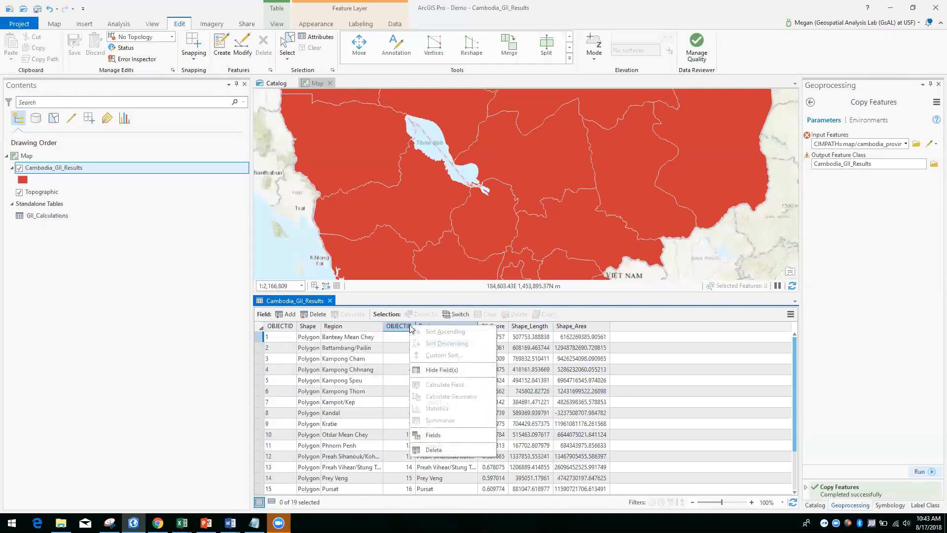
click(427, 450)
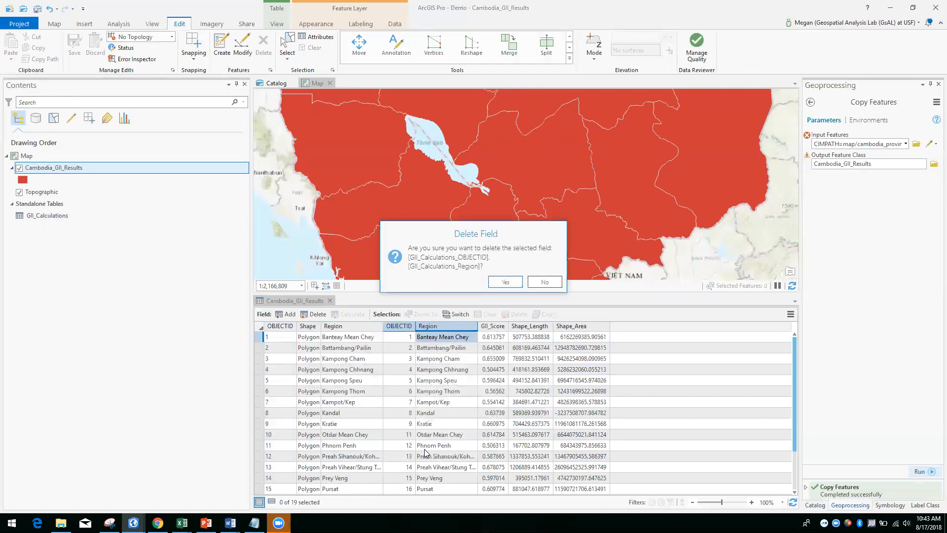
click(504, 282)
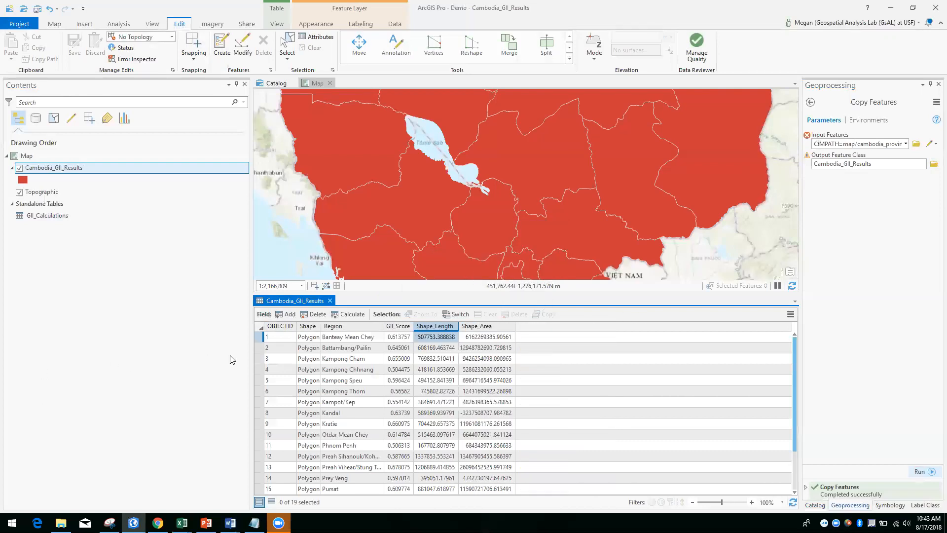
click(330, 300)
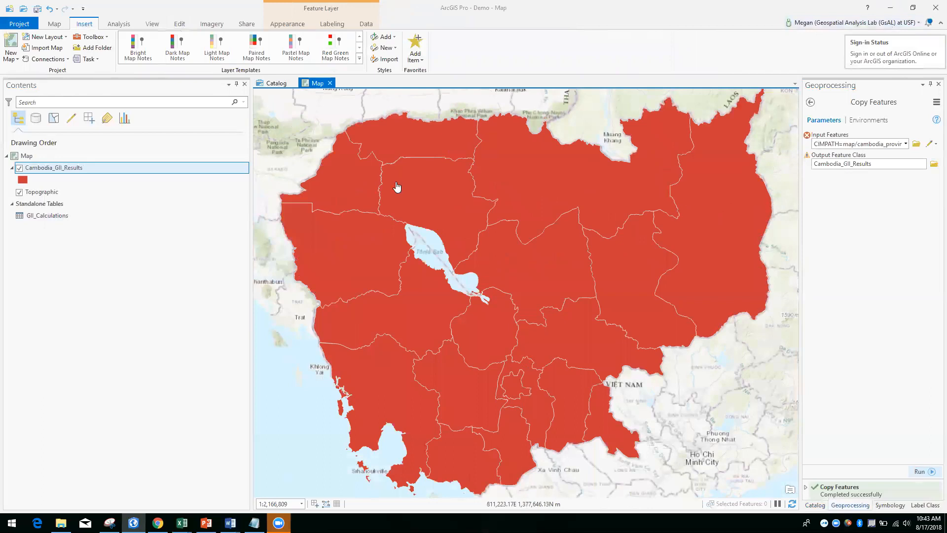
Share Cambodia_GII_Results as a web layer with summary "The results from the sub-national gender inequality index." and tags GII, SERVIR, SEI, Gender
click(104, 368)
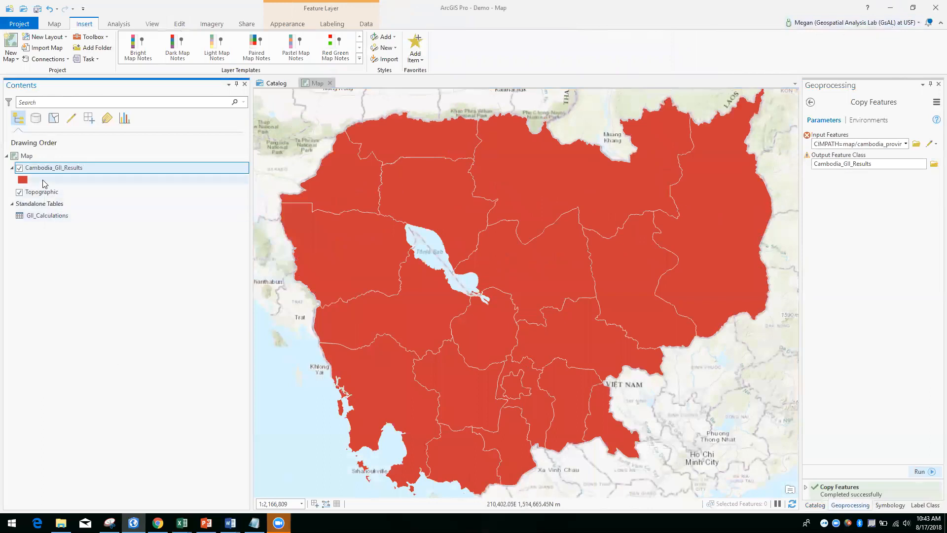
right_click(55, 173)
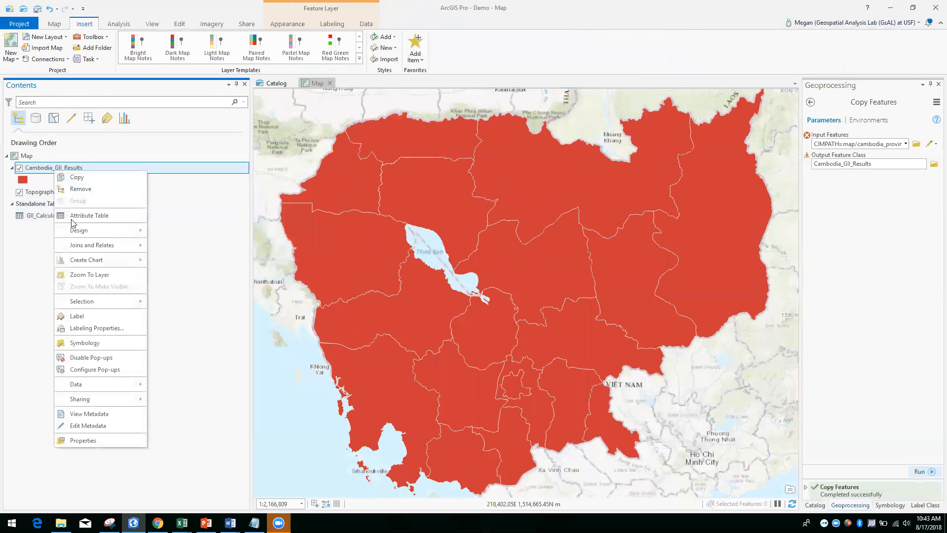
mouse_move(113, 402)
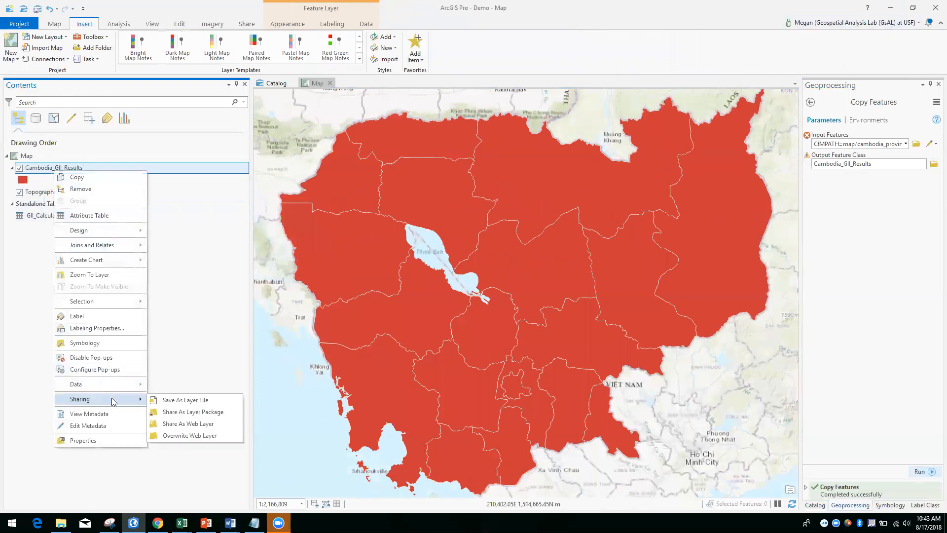
click(196, 425)
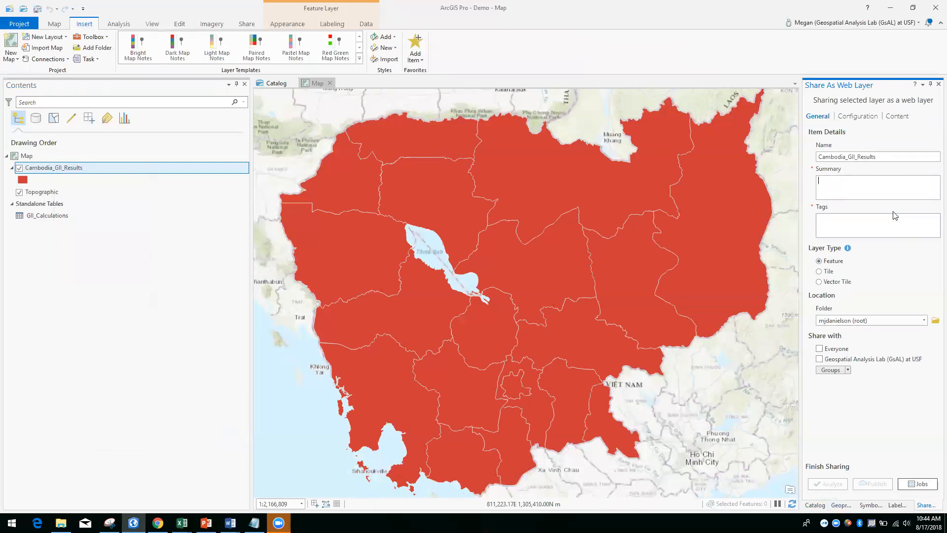
text(he results from the sub-national gender inequality index.)
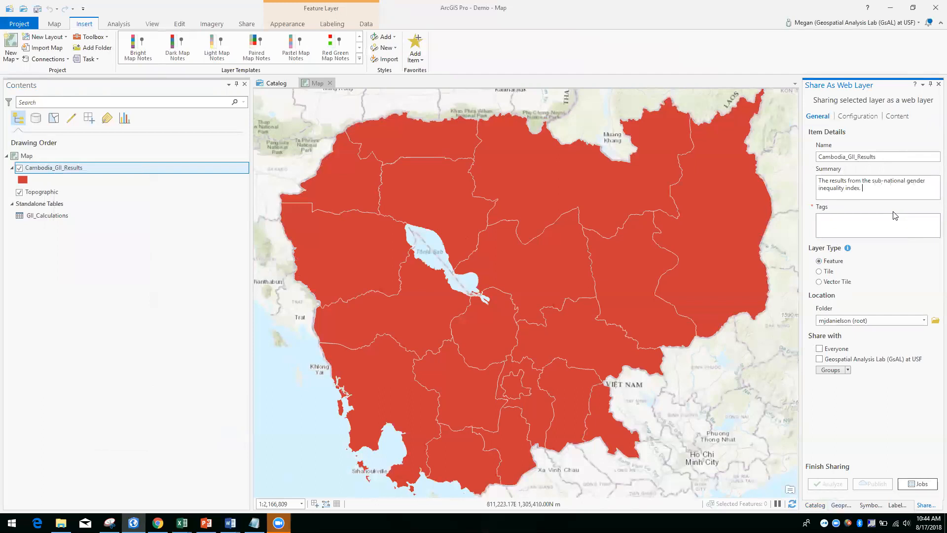
click(902, 228)
text(GII, SERVIR, SEI)
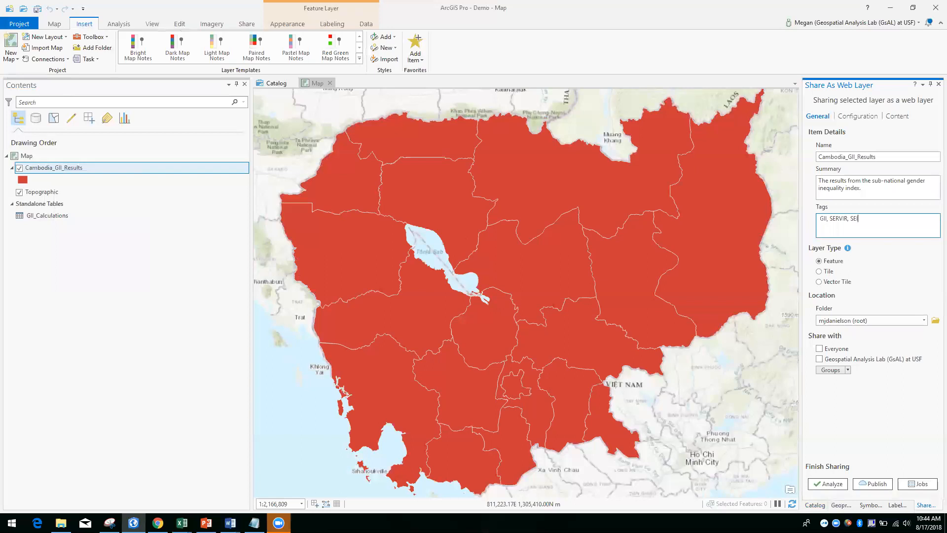
text(, Gender)
Share the web layer with Everyone and the Geospatial Analysis Lab (GsAL) at USF, and publish it
click(820, 348)
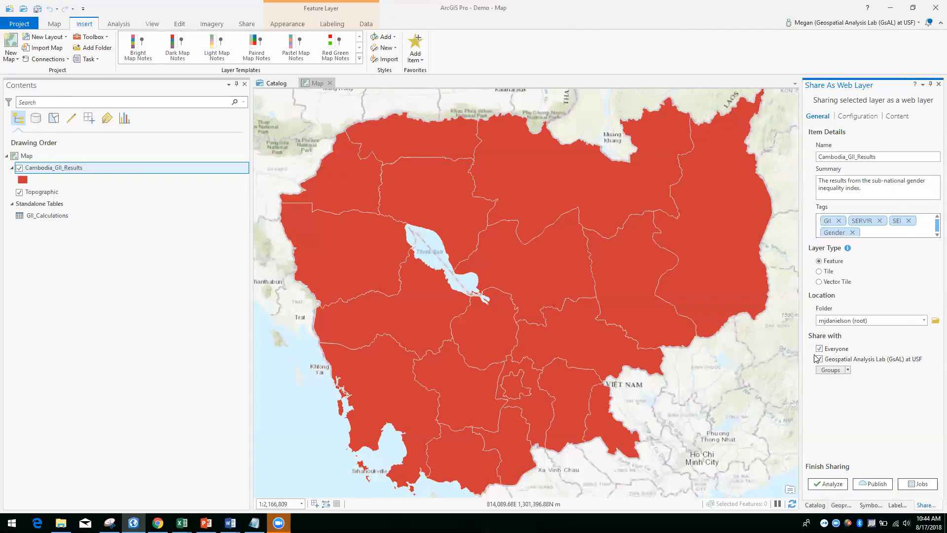
click(823, 349)
click(820, 359)
click(820, 349)
click(874, 484)
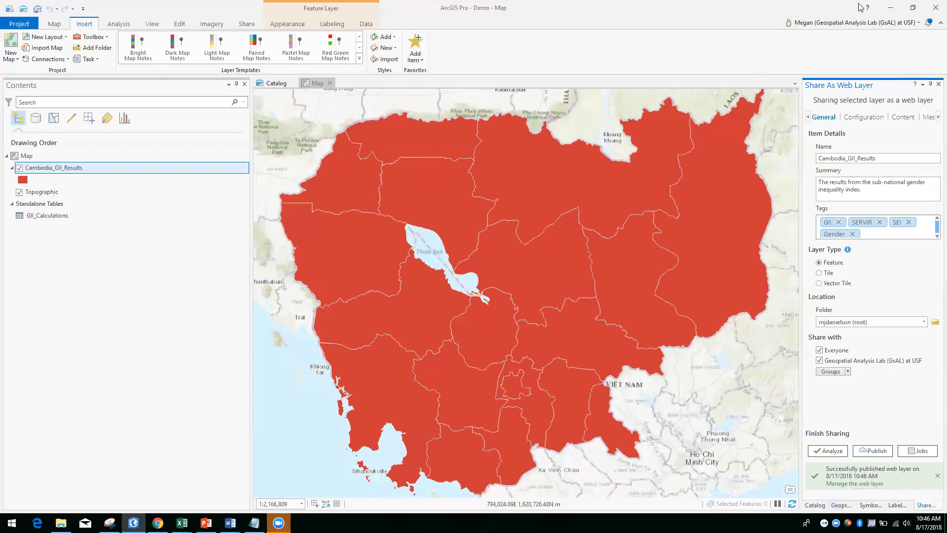
Browse the project databases and the portal's My Content in the Catalog for the published web layer
click(812, 506)
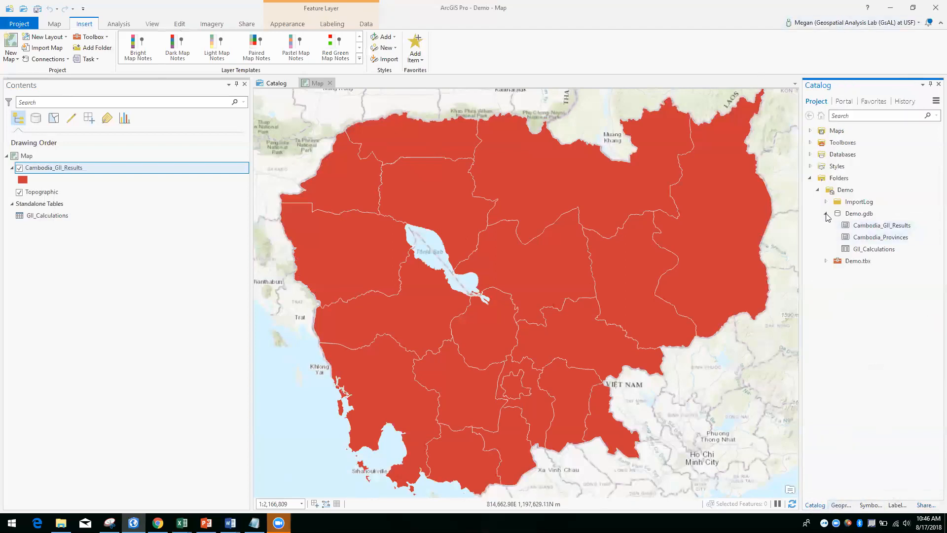
click(811, 154)
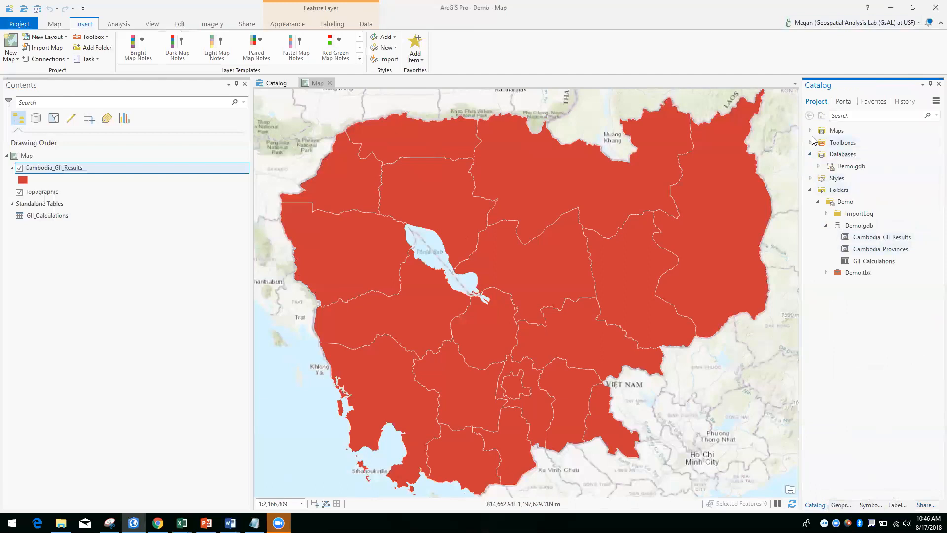
click(844, 102)
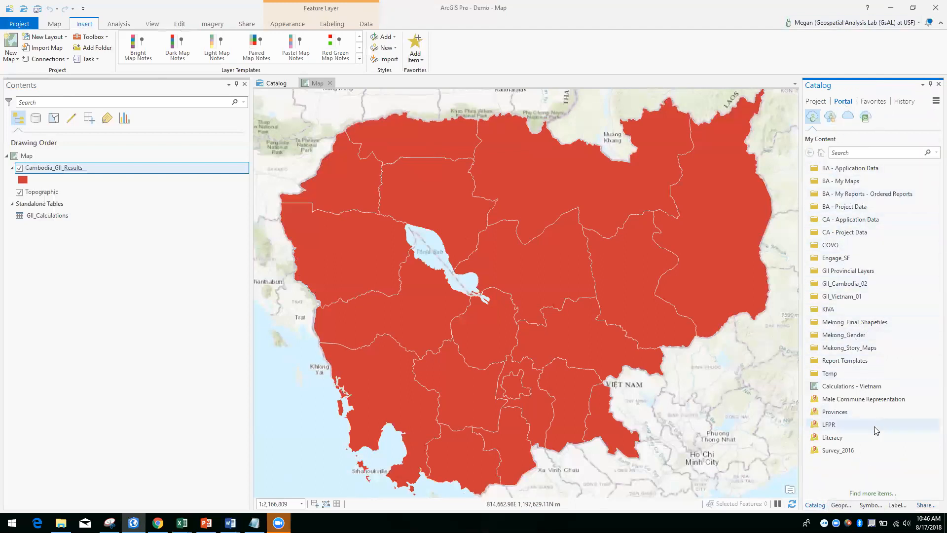
mouse_move(866, 419)
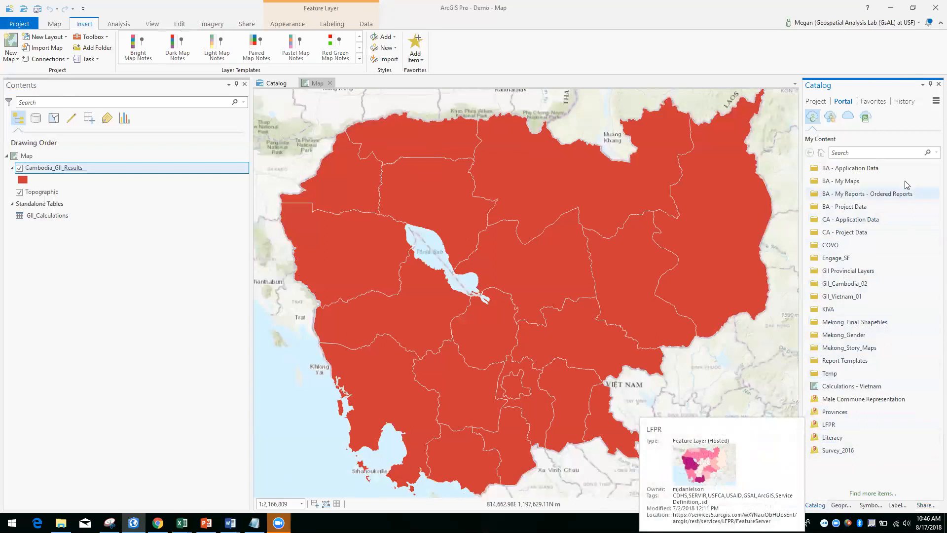
mouse_move(835, 324)
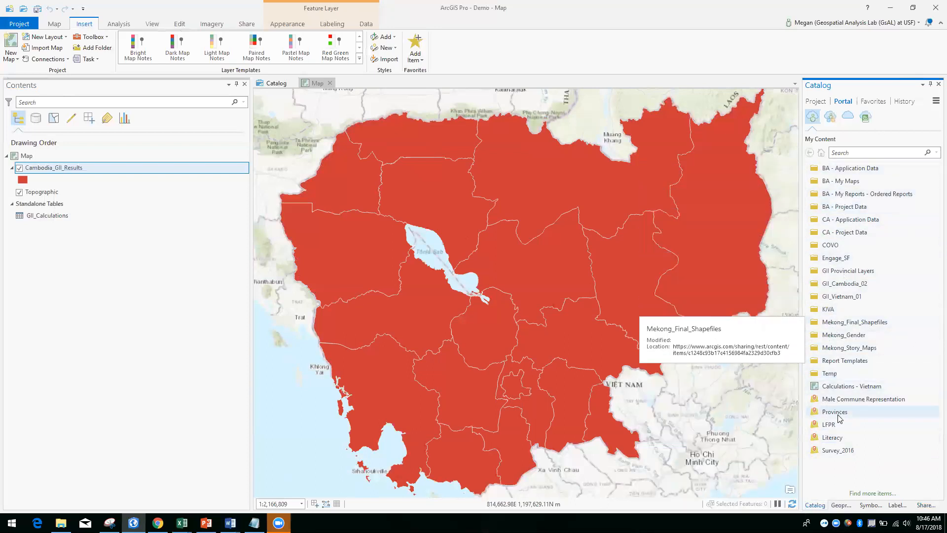